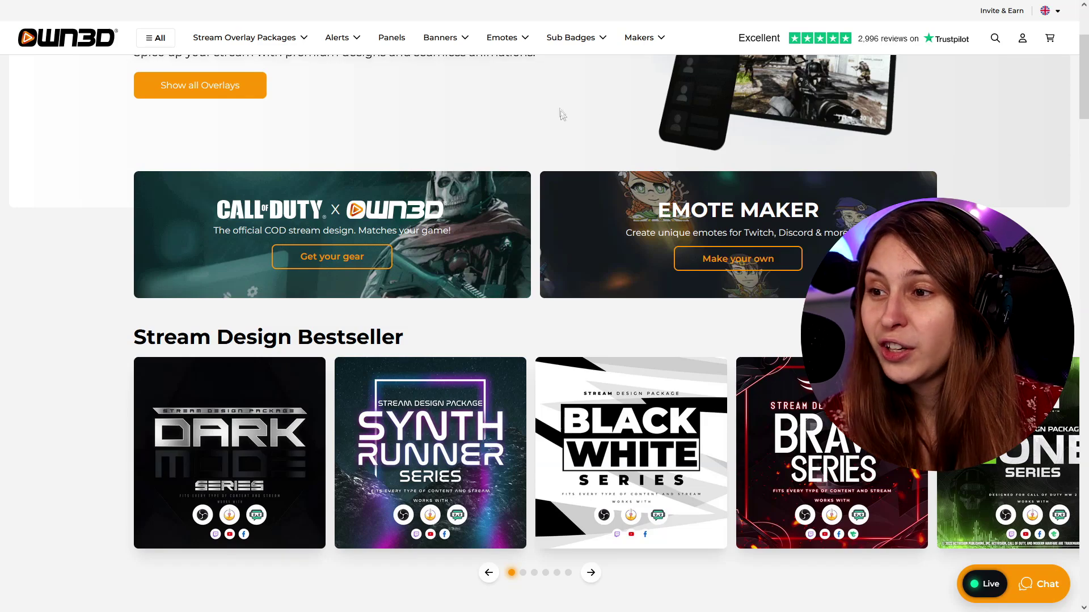
# - Show the Emotes dropdown in OWN3D's top navigation
pyautogui.moveTo(499, 42)
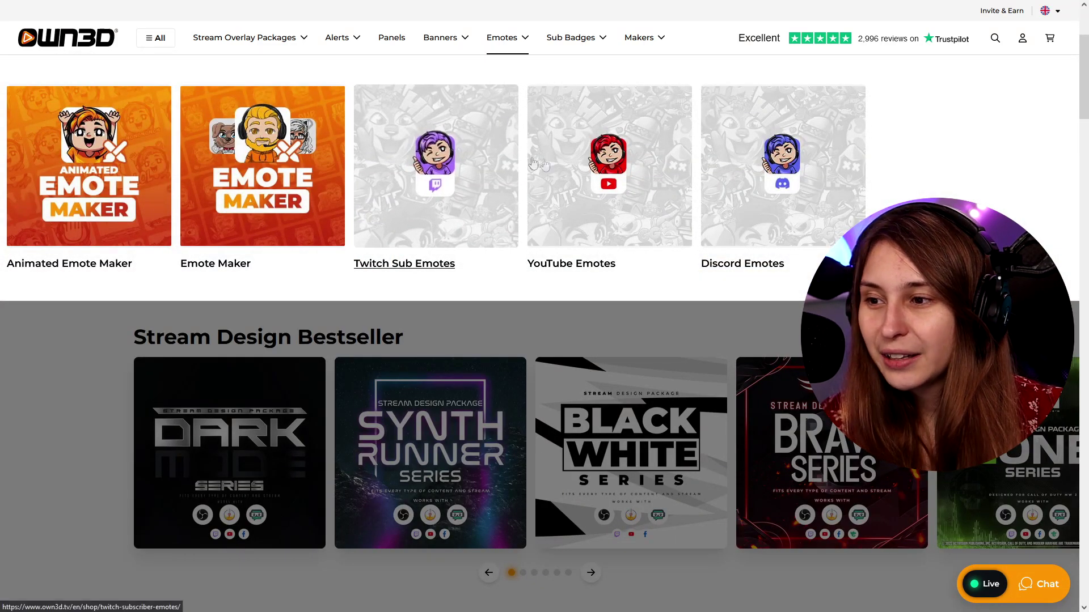
# - Browse the Twitch Sub Emotes category and view the Cat Dark animated pack
pyautogui.click(443, 153)
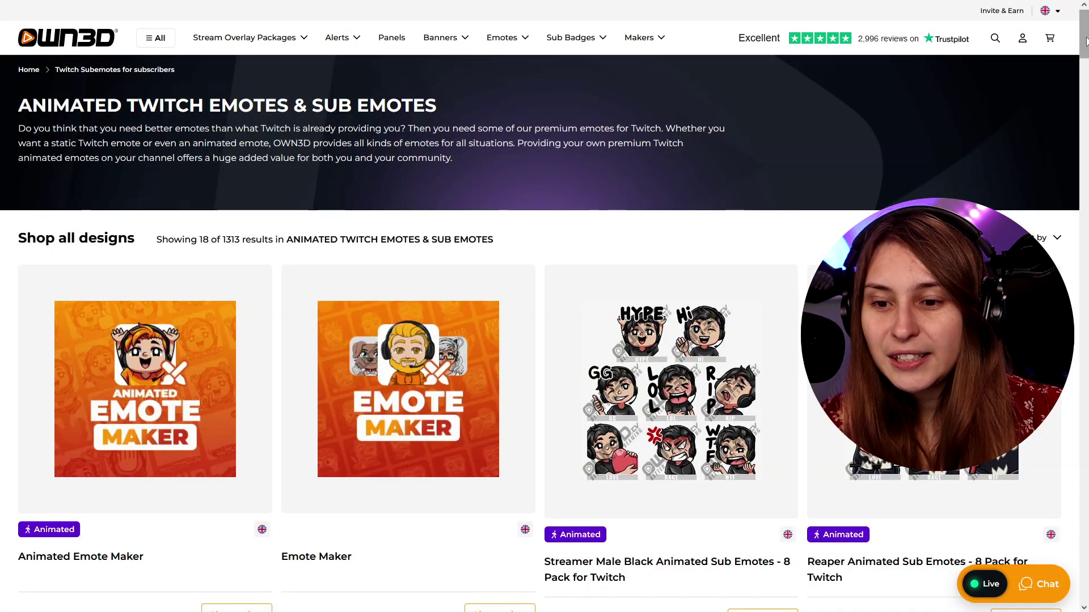
pyautogui.scroll(-15, 1085, 41)
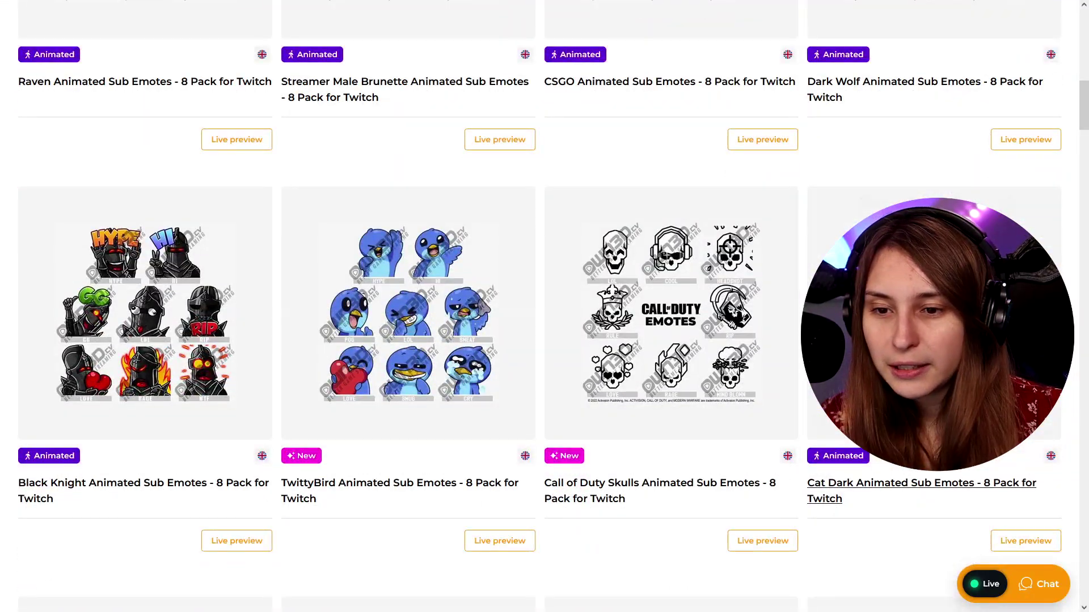
pyautogui.click(921, 483)
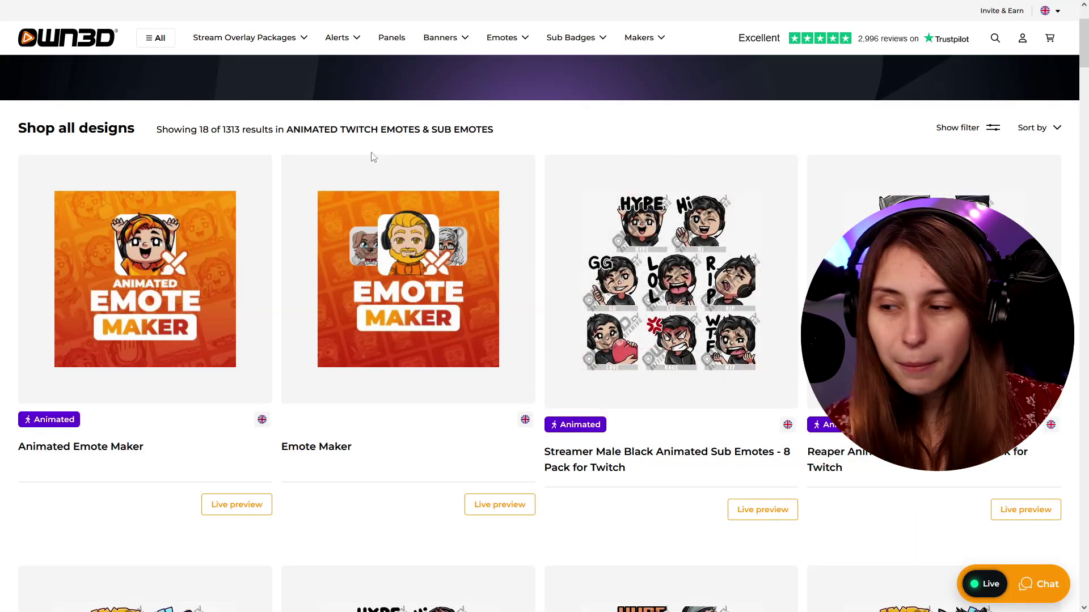
# - Open the Emote Maker, look through its example emotes and start a custom character
pyautogui.click(396, 320)
pyautogui.click(305, 206)
pyautogui.click(305, 207)
pyautogui.click(551, 332)
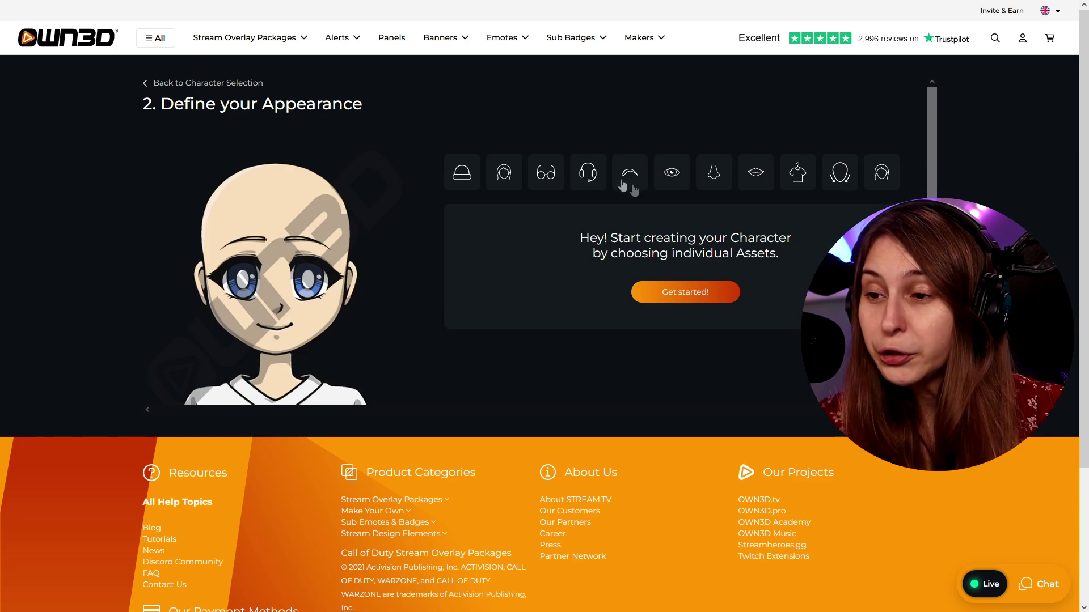
# - Give the character blonde hair, glasses and a cat-ear headset, then continue to its emote package
pyautogui.click(513, 179)
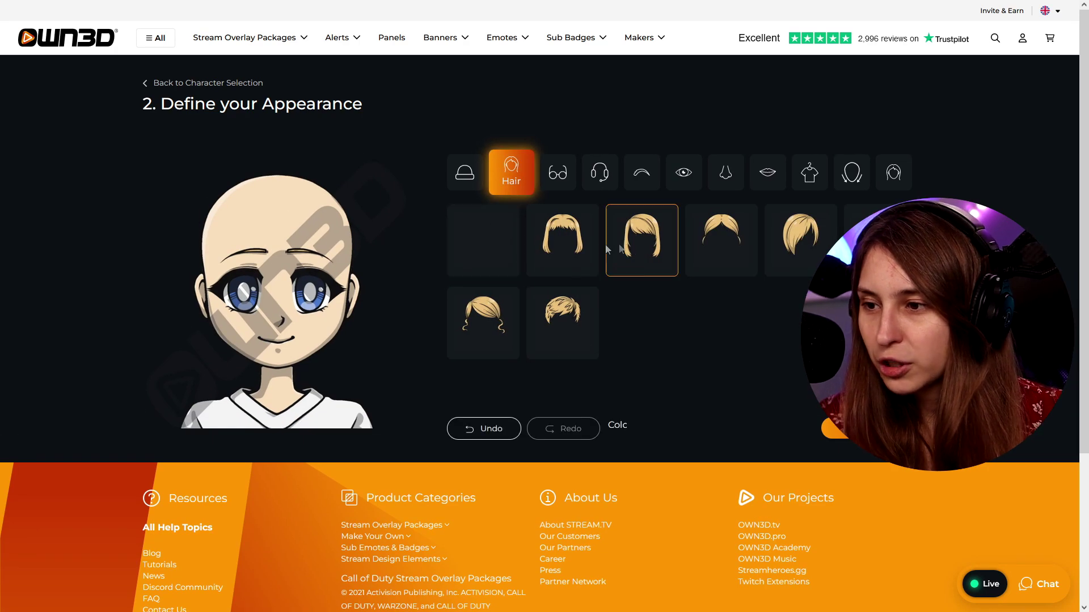
pyautogui.click(567, 175)
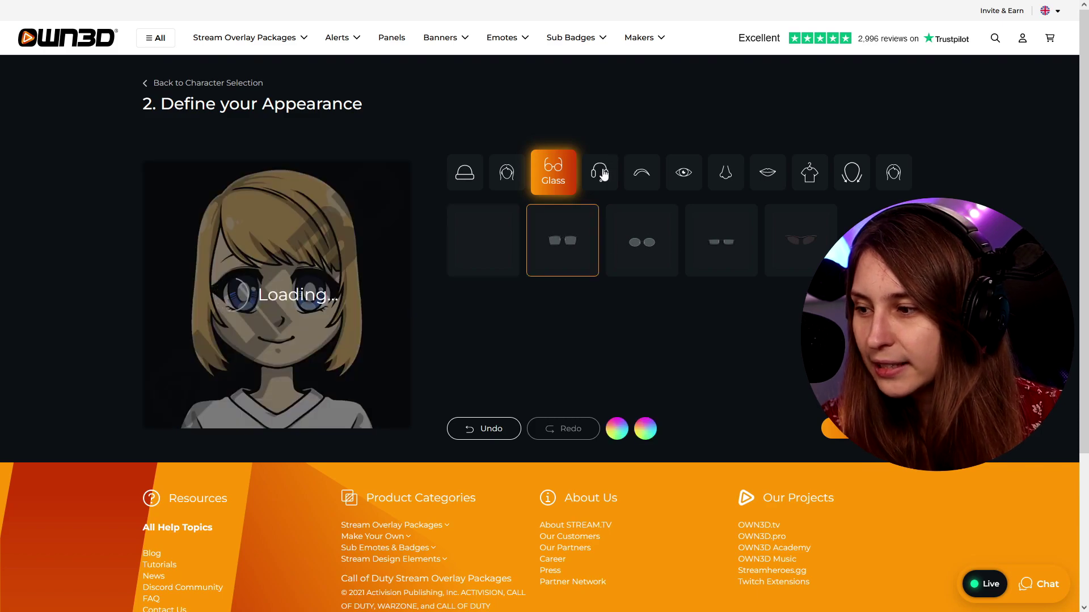
pyautogui.click(693, 226)
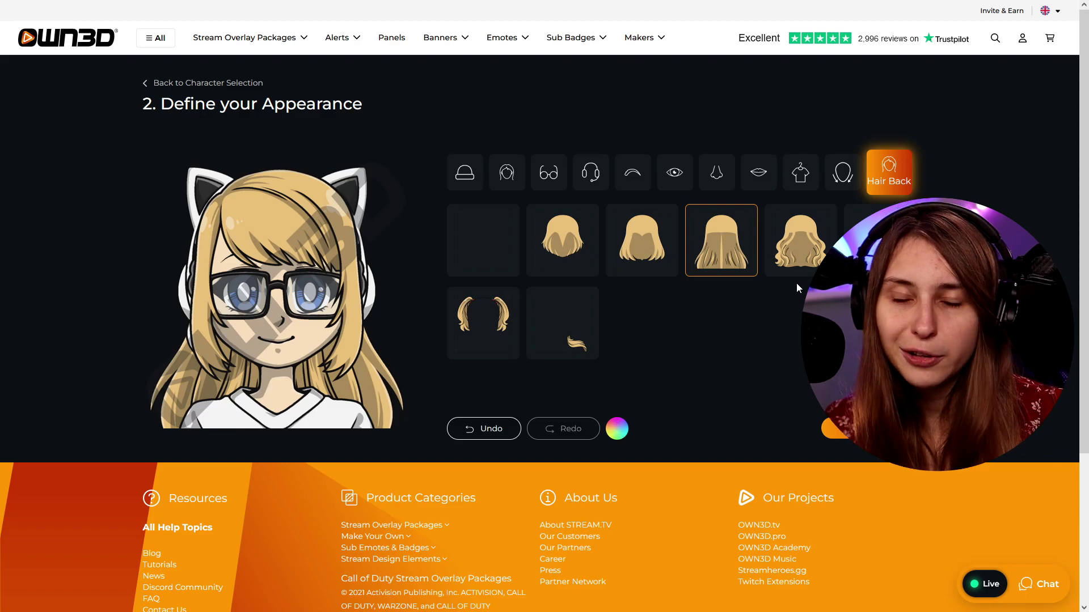
pyautogui.click(833, 429)
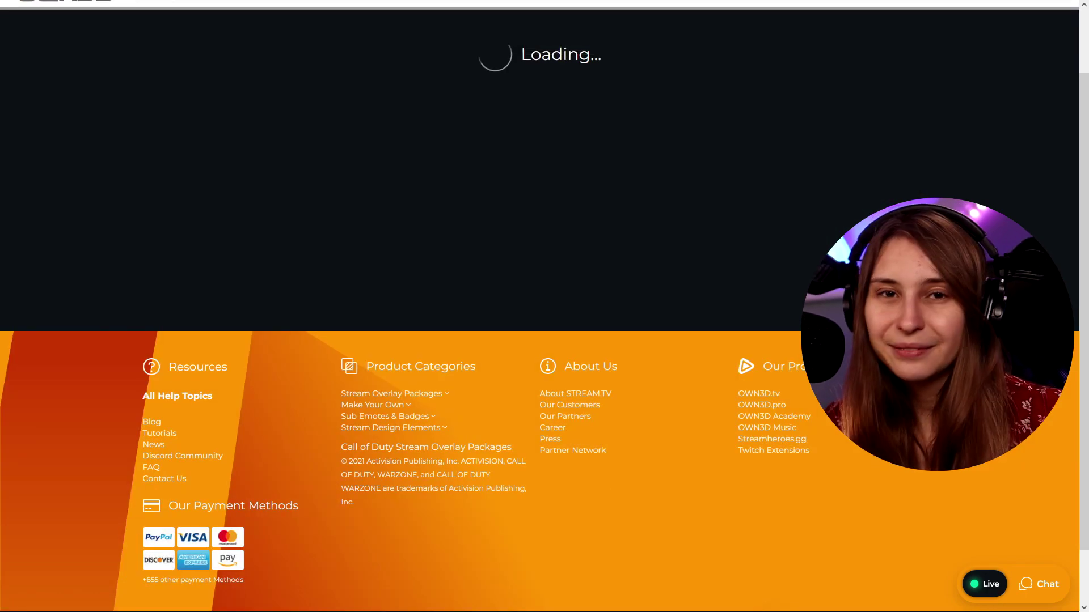
# - Capture the cookie-eating stream moment and paste it into Paint as a 1920×1080 canvas
pyautogui.moveTo(1086, 50); pyautogui.dragTo(1086, 216)
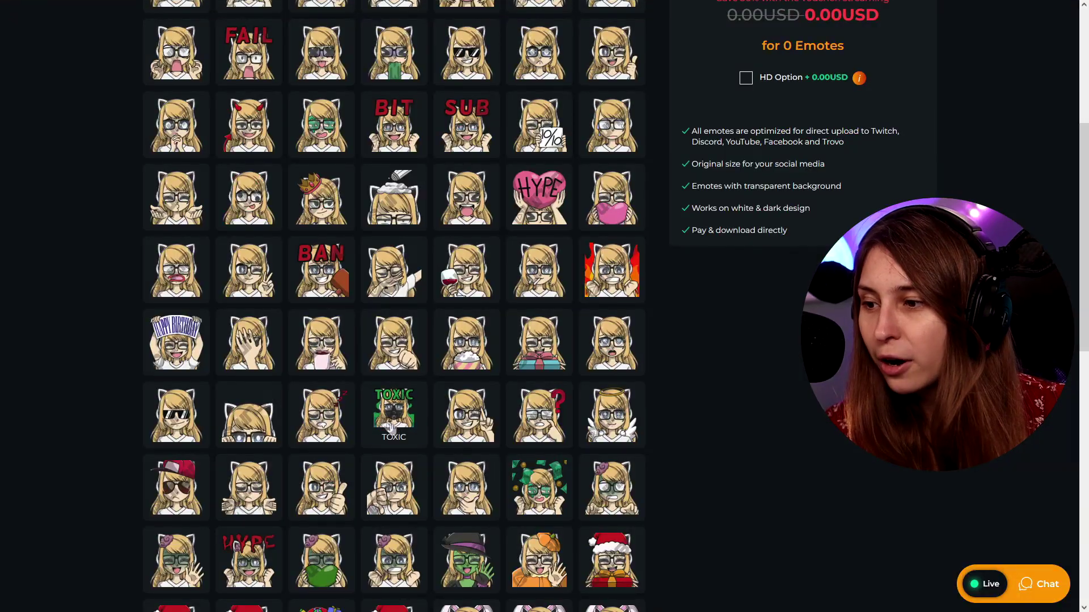
pyautogui.scroll(-3, 678, 393)
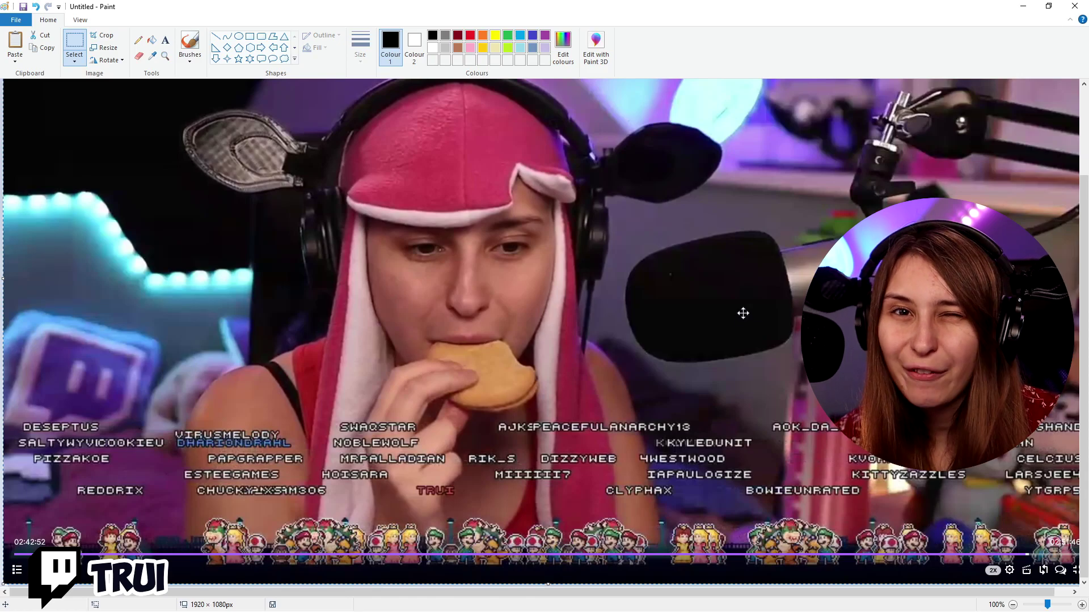
# - Save the Paint screenshot as an image file for uploading to remove.bg
pyautogui.scroll(2, 742, 313)
pyautogui.scroll(-2, 754, 309)
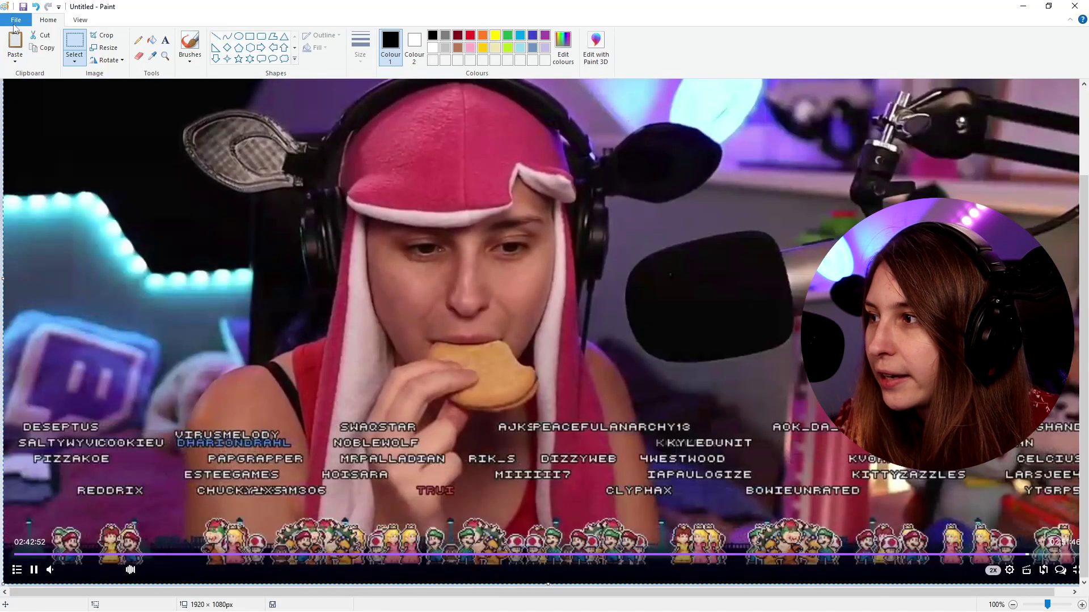
pyautogui.click(16, 22)
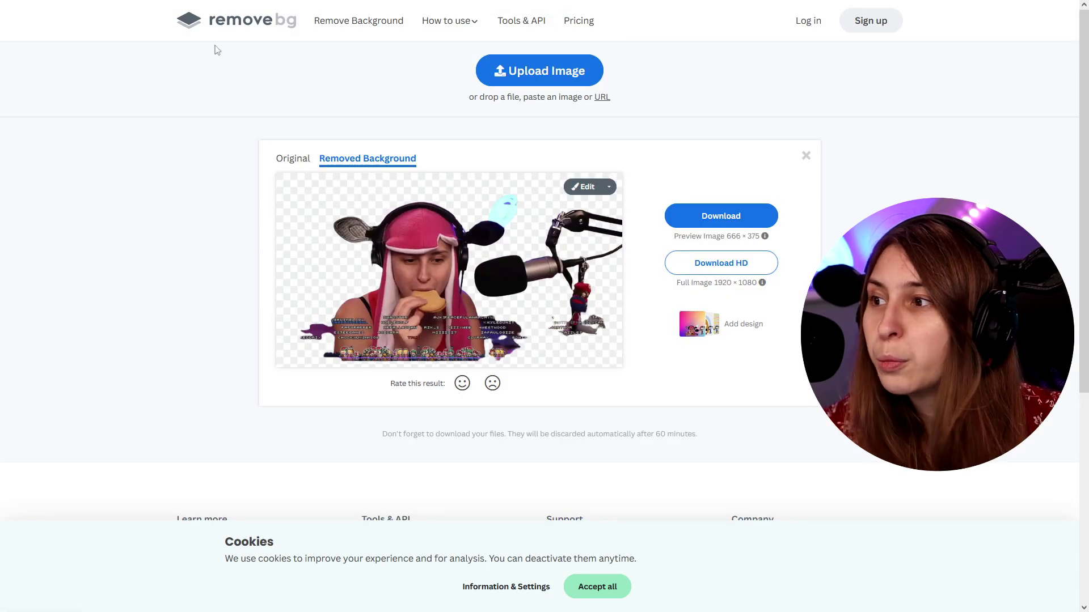
# - Open the remove.bg editor on the cutout in Erase / Restore mode
pyautogui.scroll(-2, 585, 130)
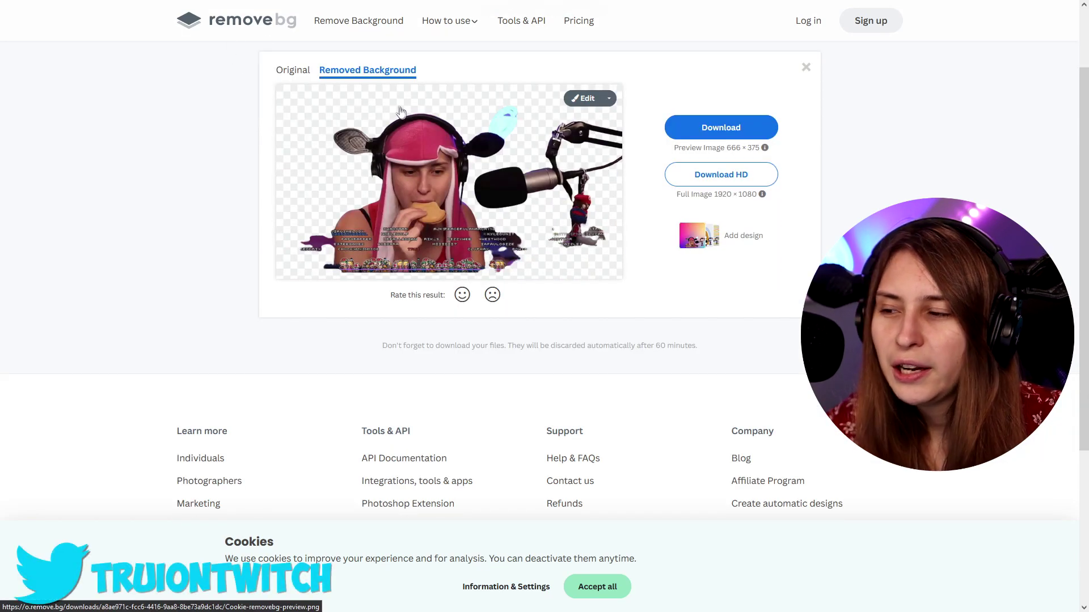
pyautogui.scroll(-1, 312, 275)
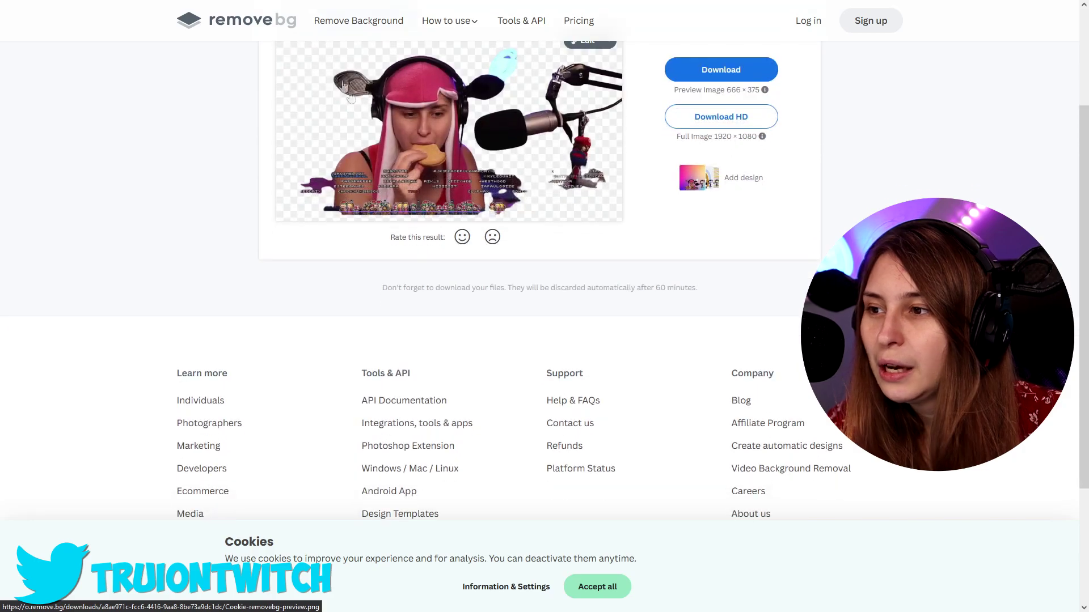
pyautogui.scroll(2, 509, 238)
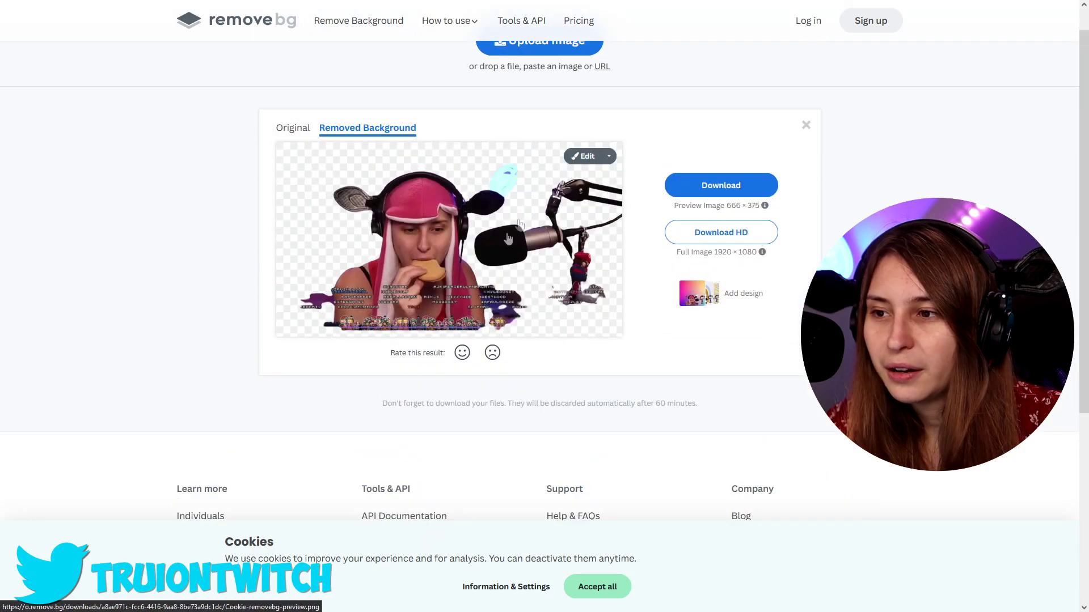
pyautogui.click(587, 161)
pyautogui.click(817, 179)
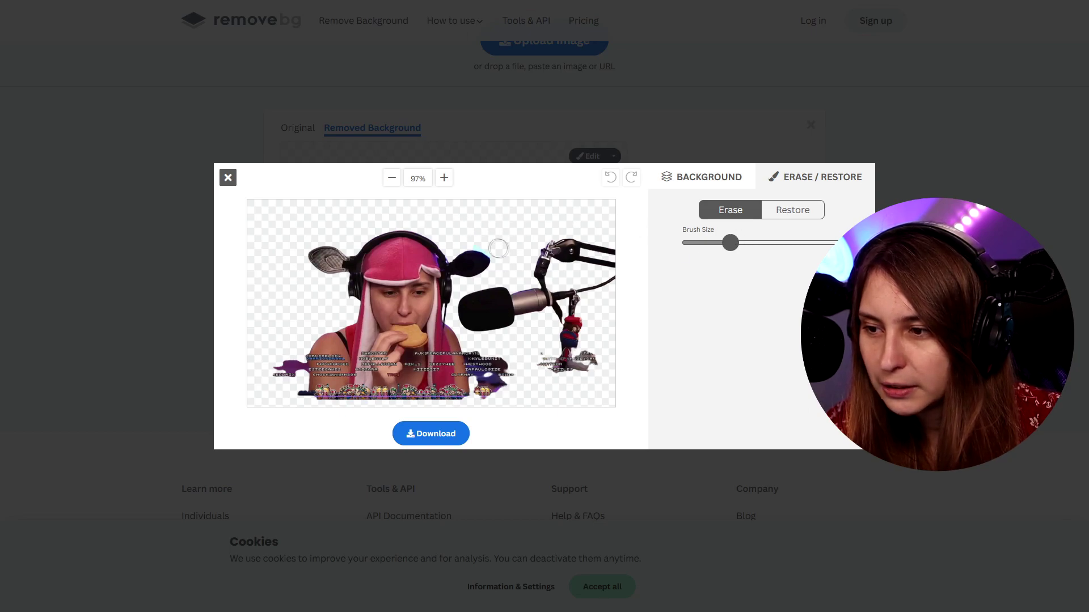
# - Erase the mic arm and stray bits, return to 97% zoom and download the cutout
pyautogui.scroll(3, 614, 245)
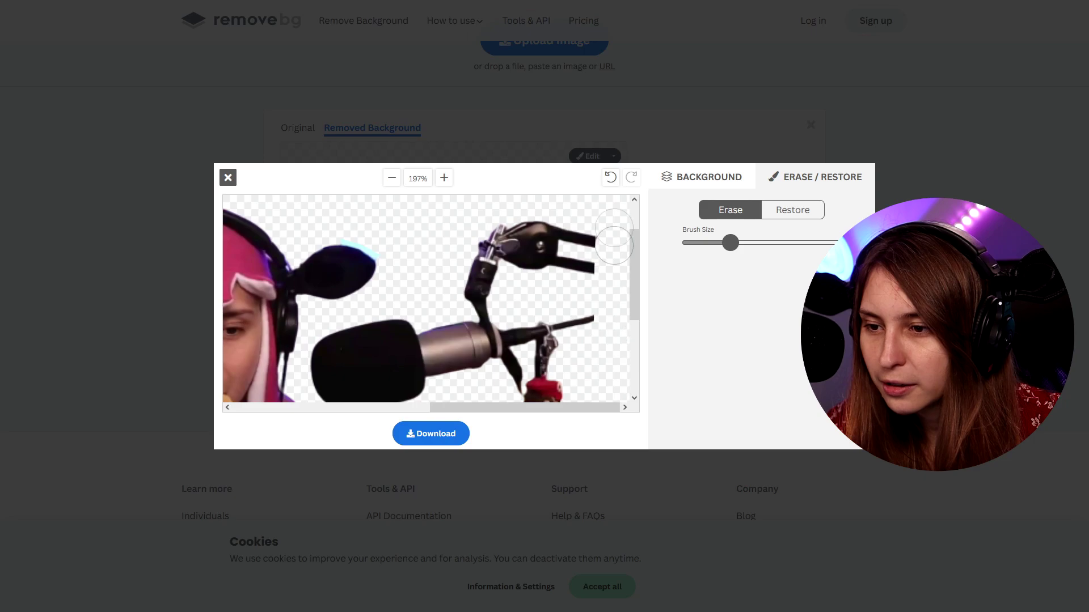
pyautogui.scroll(-3, 559, 230)
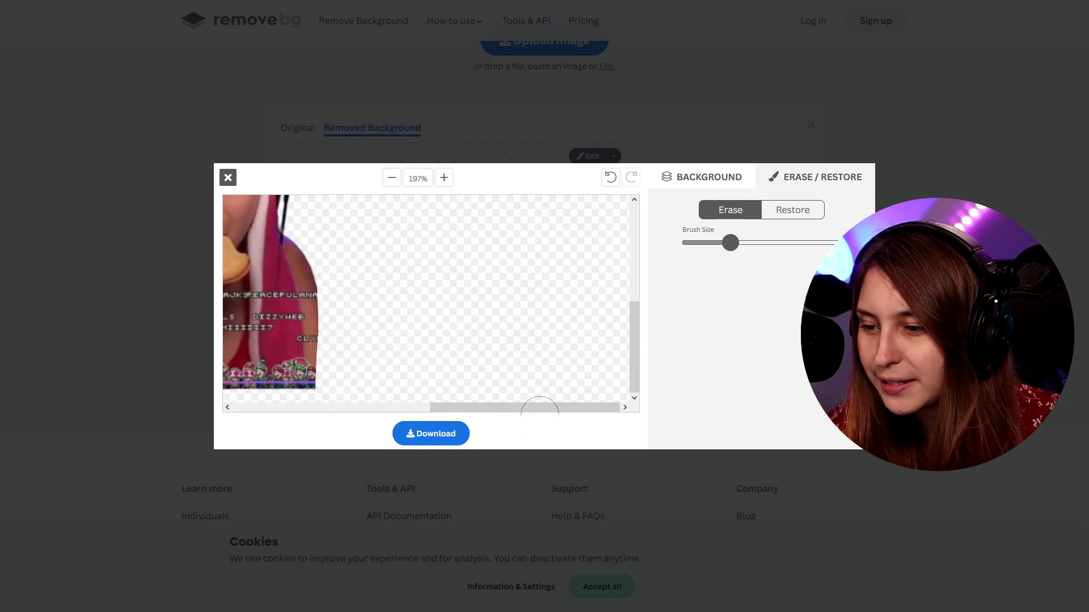
pyautogui.scroll(-5, 540, 408)
pyautogui.click(444, 178)
pyautogui.click(444, 177)
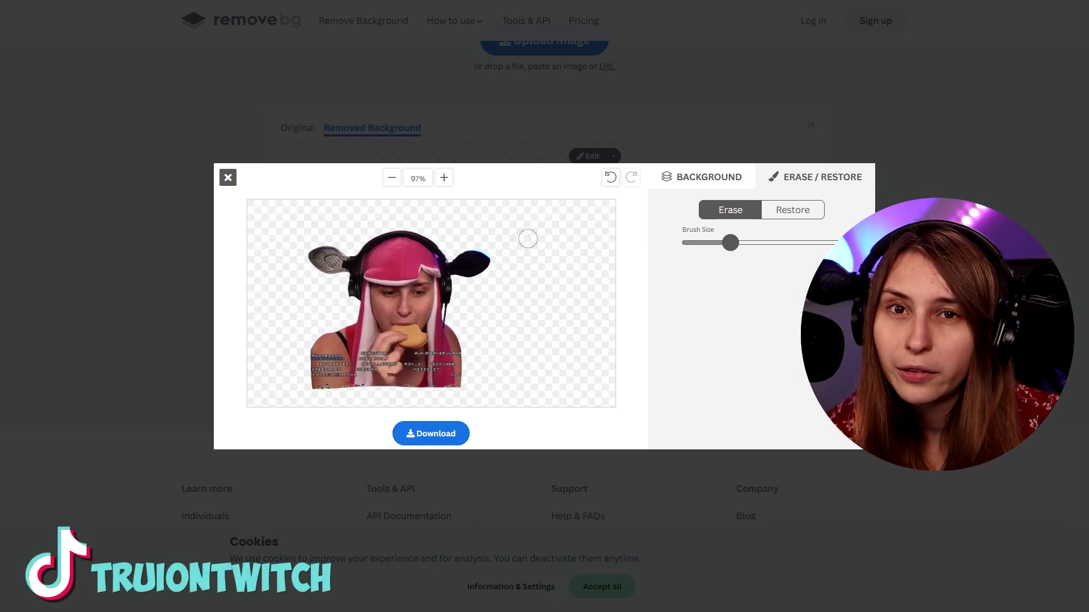
pyautogui.click(433, 440)
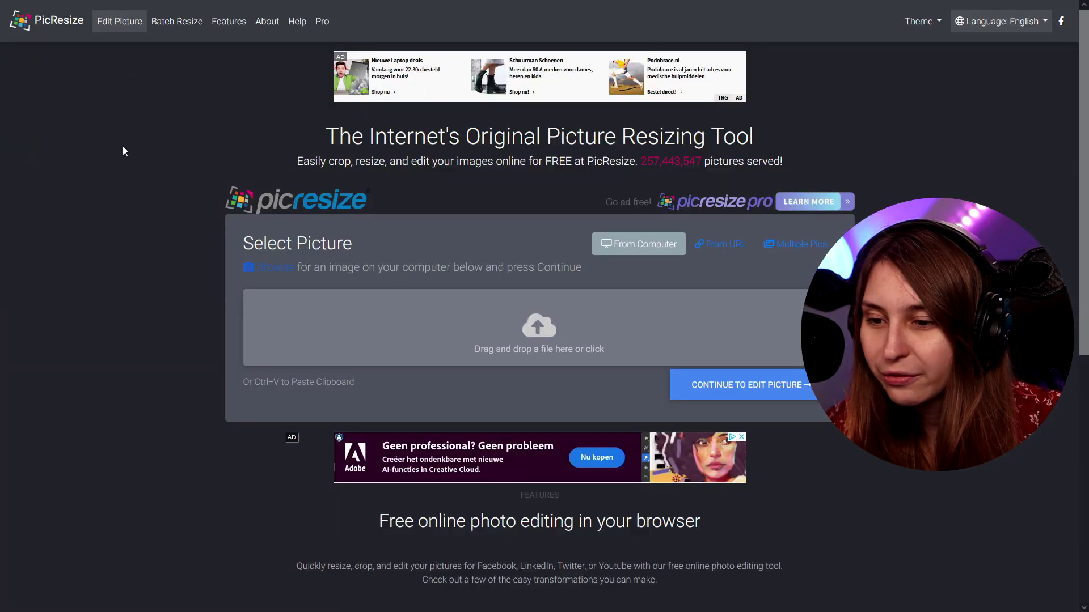
# - Load the cutout from Downloads and frame a square crop around the face and cookie
pyautogui.click(525, 337)
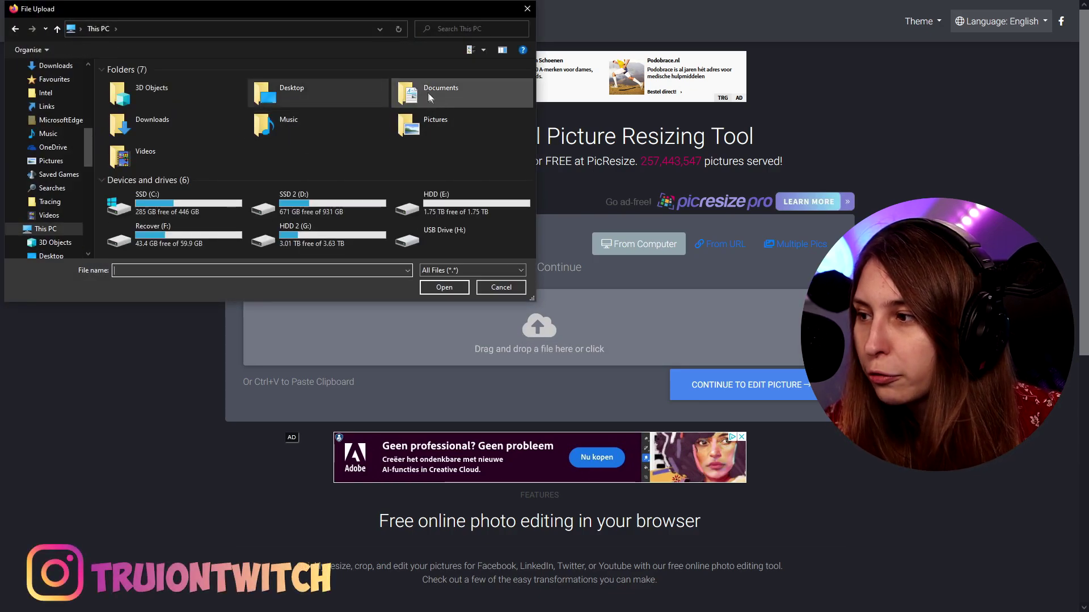
pyautogui.doubleClick(157, 120)
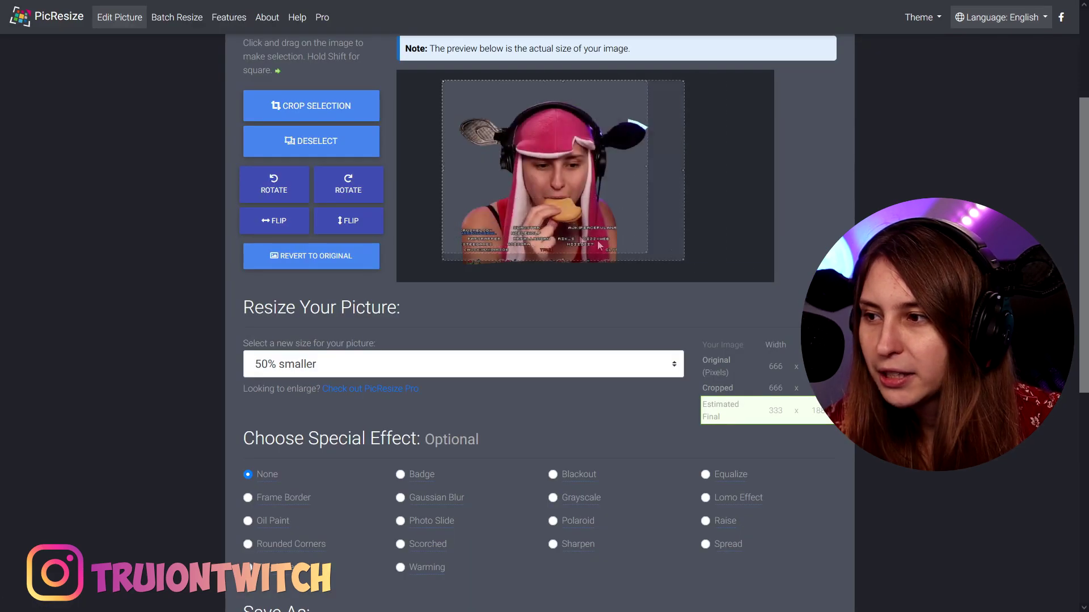
pyautogui.moveTo(527, 134); pyautogui.dragTo(548, 152)
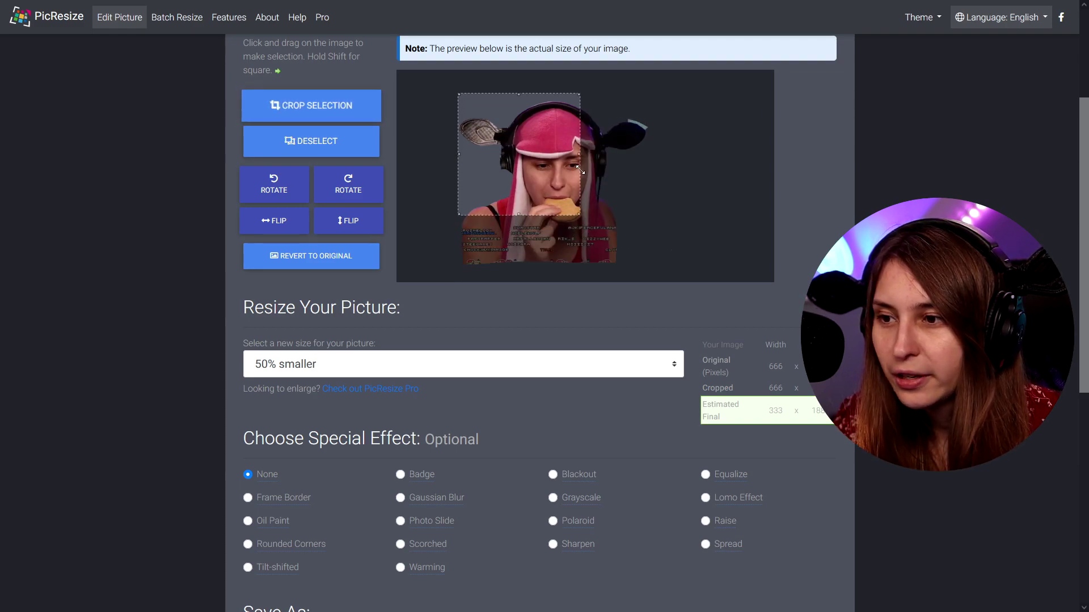
pyautogui.moveTo(509, 146); pyautogui.dragTo(548, 143)
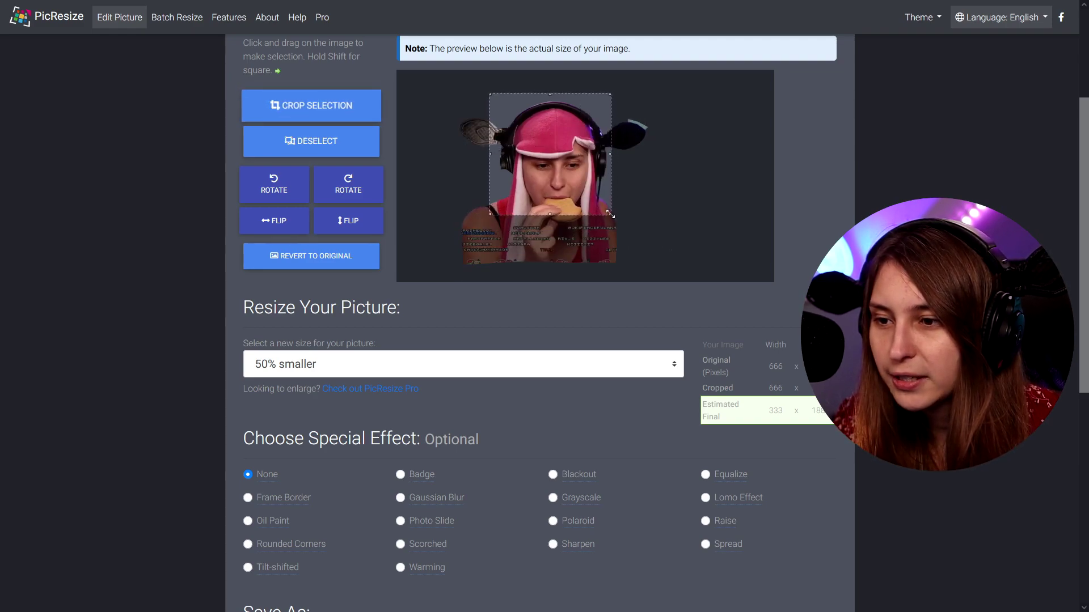
pyautogui.moveTo(589, 196); pyautogui.dragTo(623, 224)
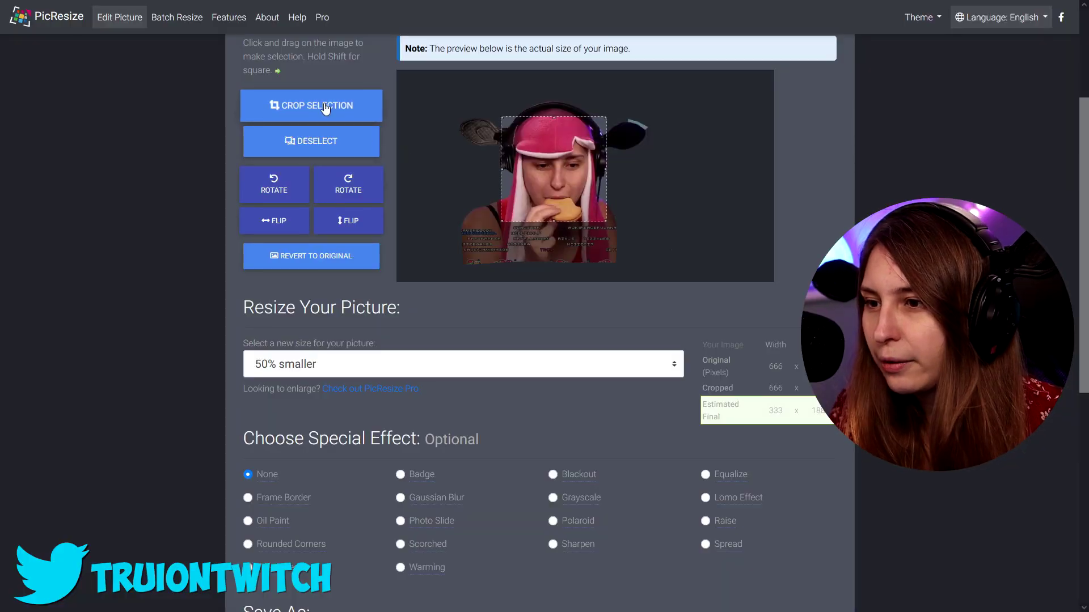
# - Crop to the square, resize 50% smaller to 94×94 PNG, and save it to disk
pyautogui.click(325, 109)
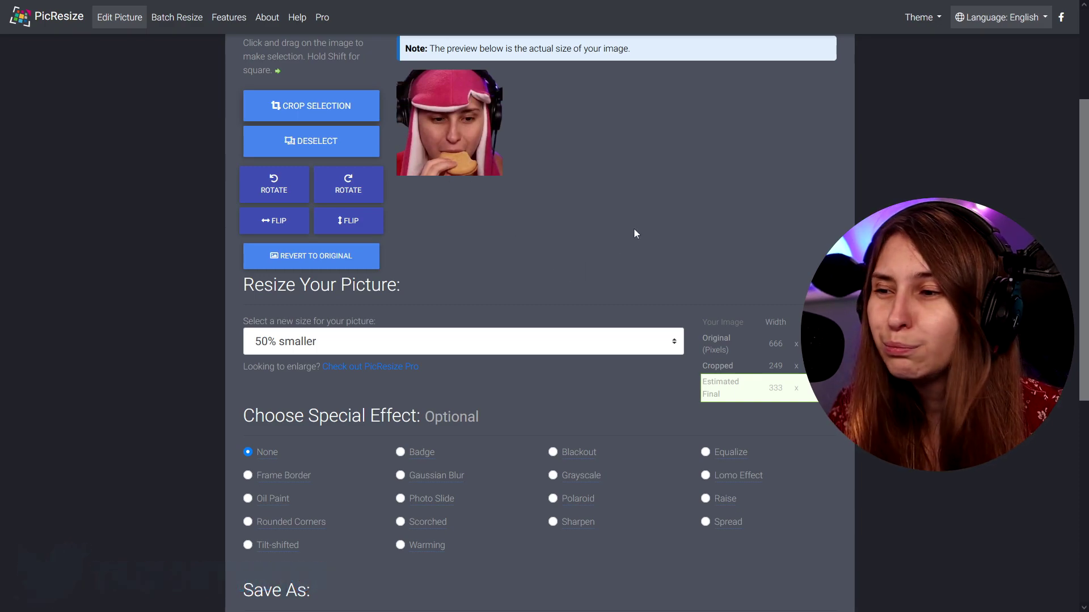
pyautogui.moveTo(406, 81); pyautogui.dragTo(499, 175)
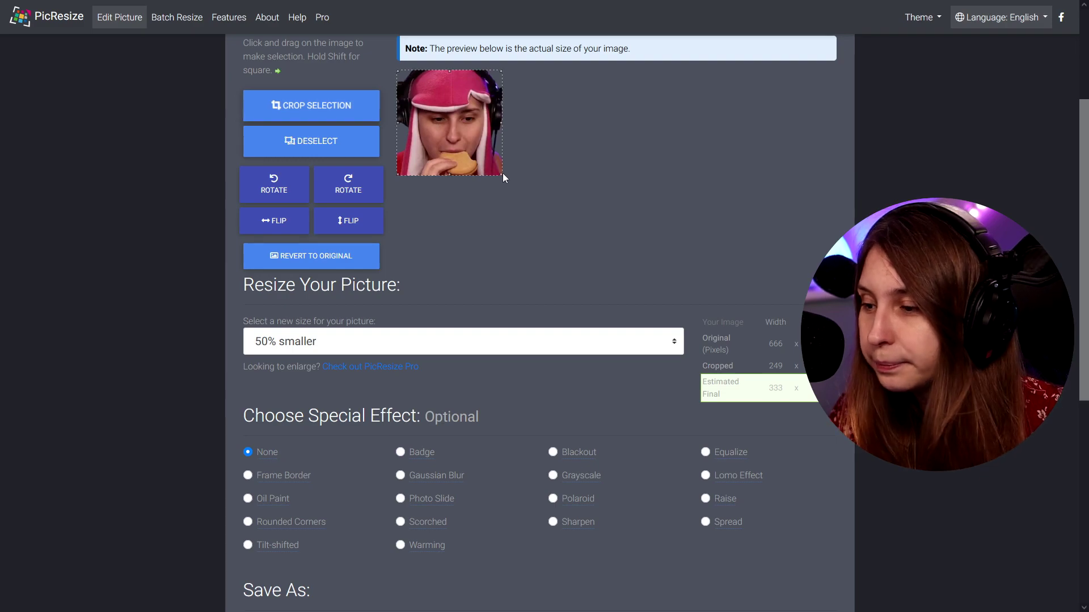
pyautogui.scroll(-1, 400, 396)
pyautogui.scroll(-3, 400, 395)
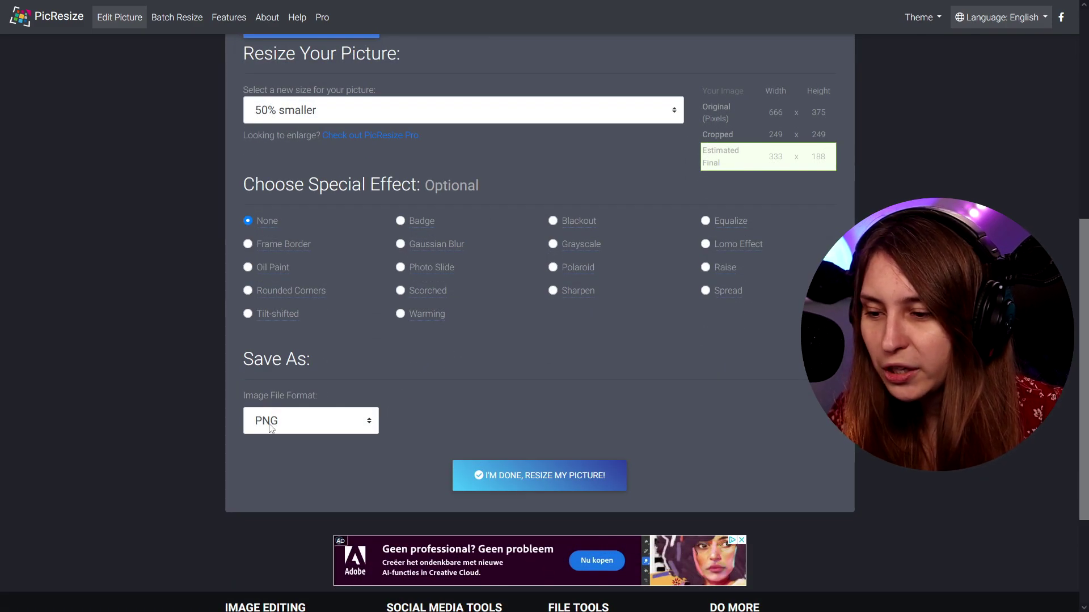
pyautogui.click(548, 482)
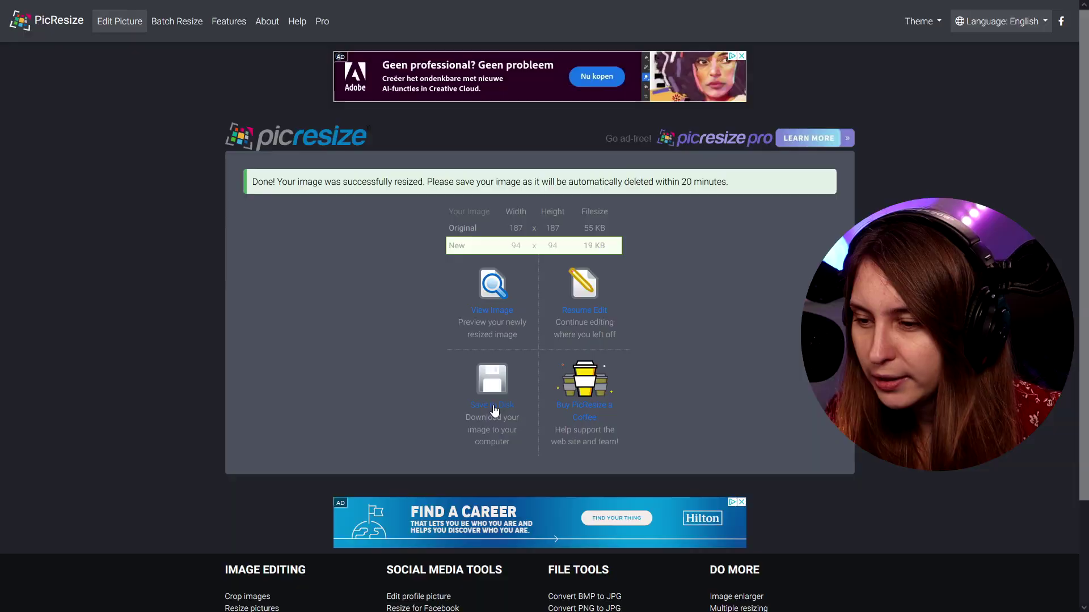
pyautogui.click(492, 405)
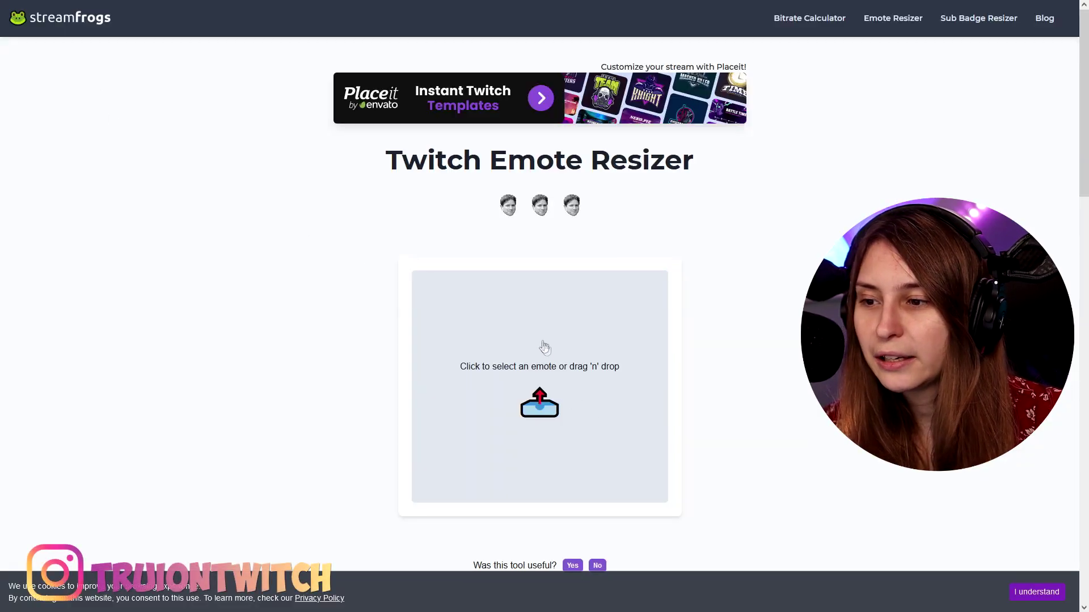
# - Upload rsz_cookie-removebg-preview.png to the resizer and download the _112px version
pyautogui.click(551, 355)
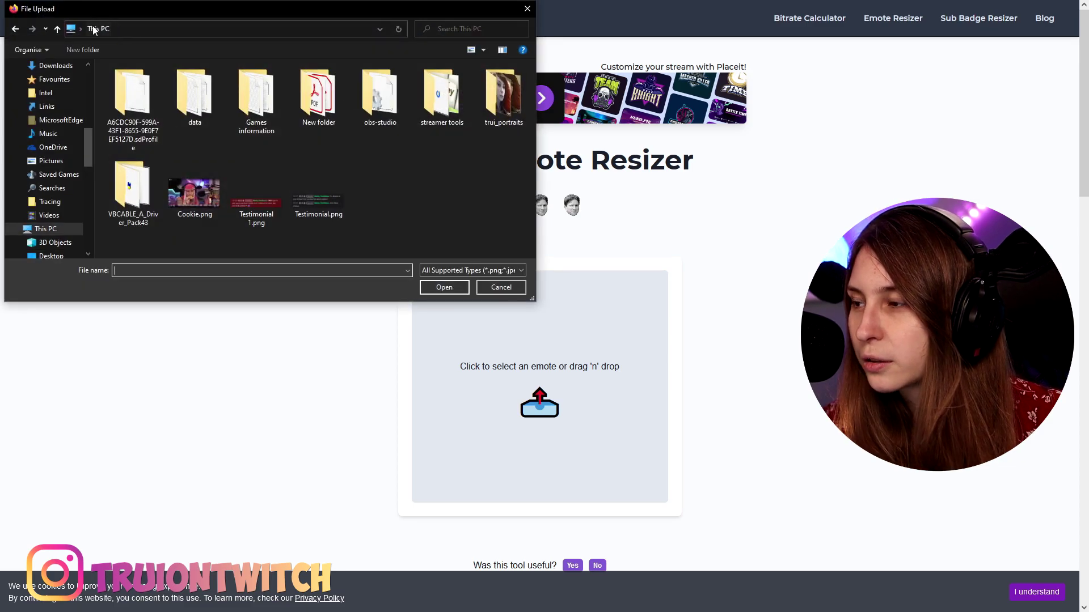
pyautogui.doubleClick(188, 113)
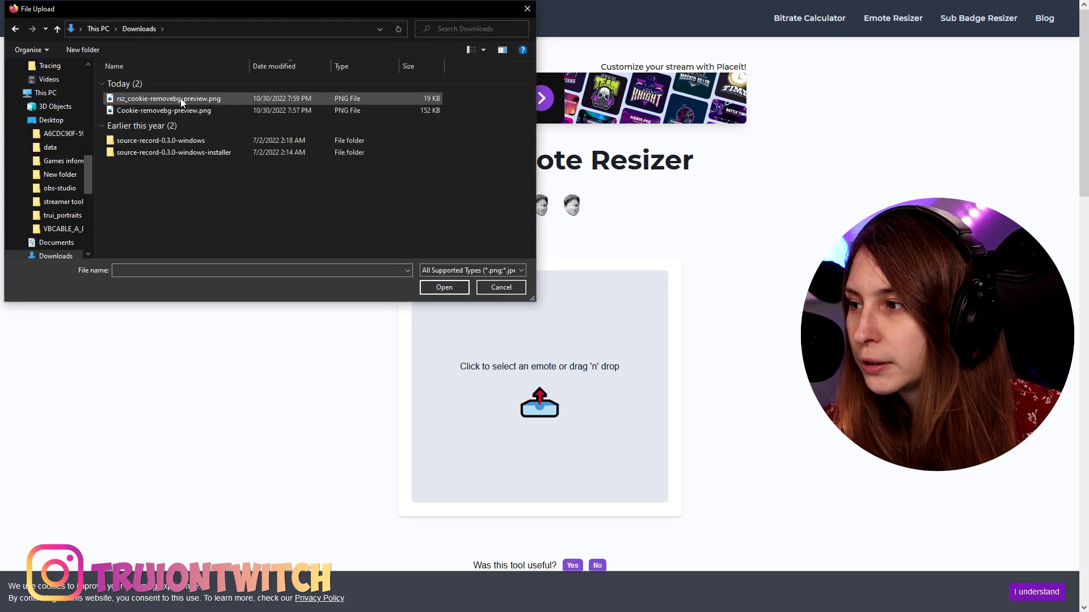
pyautogui.doubleClick(182, 103)
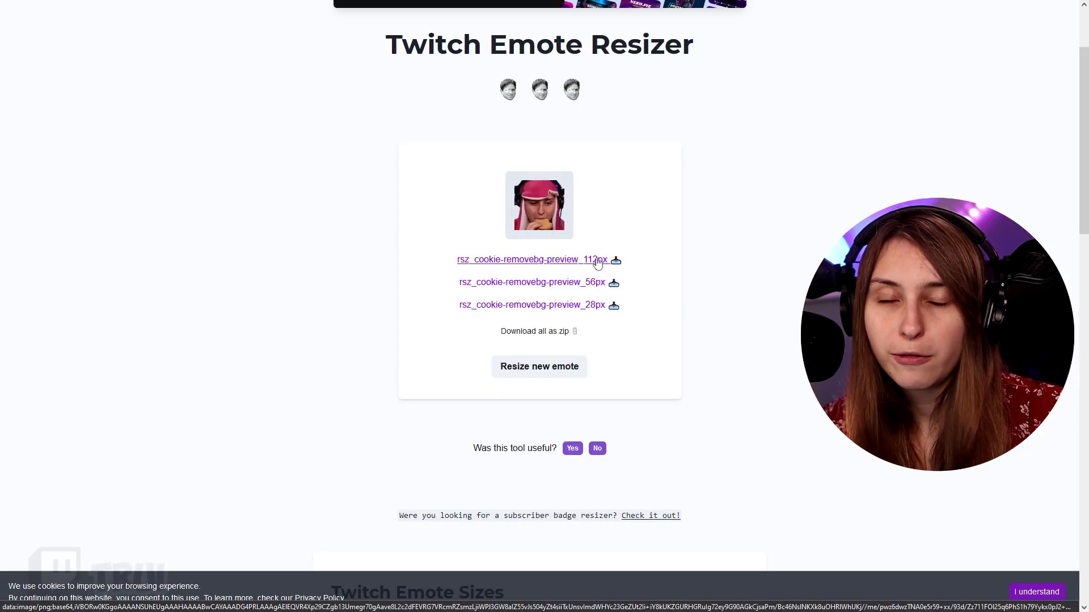
pyautogui.click(598, 263)
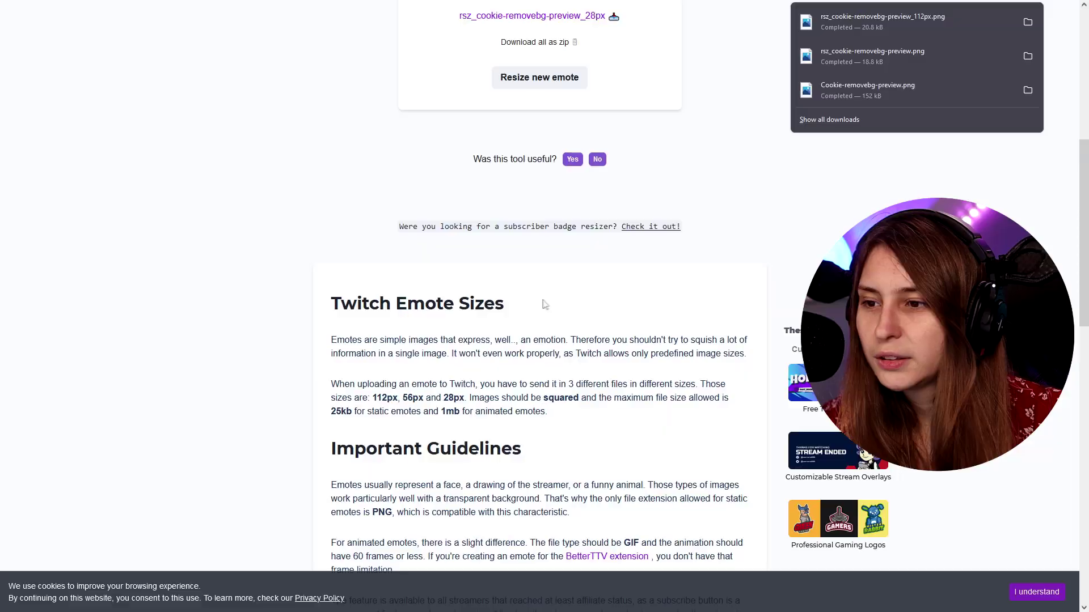
pyautogui.scroll(-4, 539, 292)
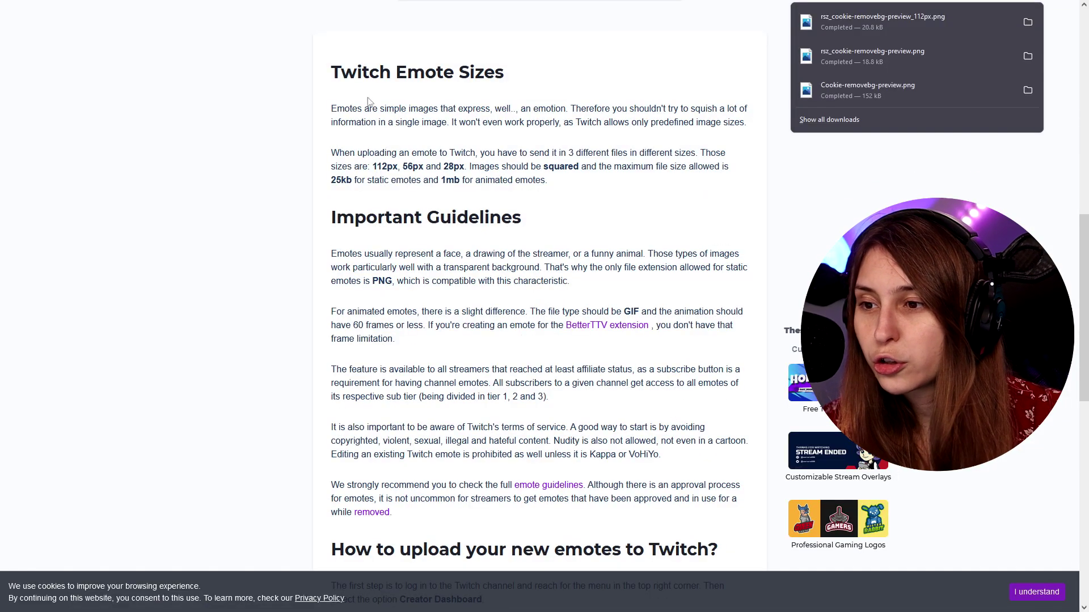
pyautogui.scroll(-4, 532, 206)
pyautogui.scroll(5, 557, 250)
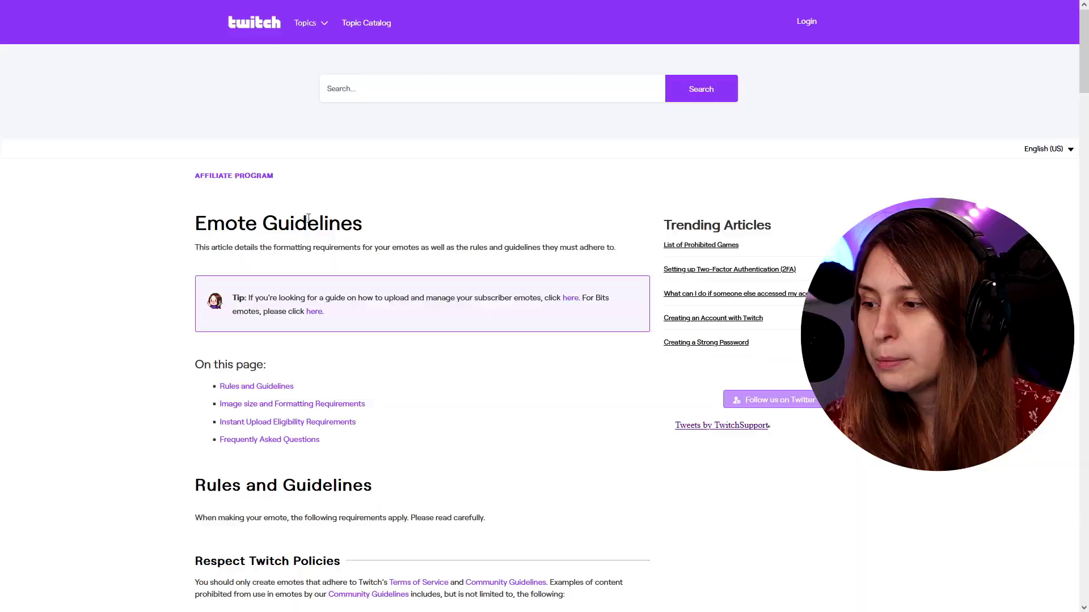
pyautogui.scroll(-20, 515, 281)
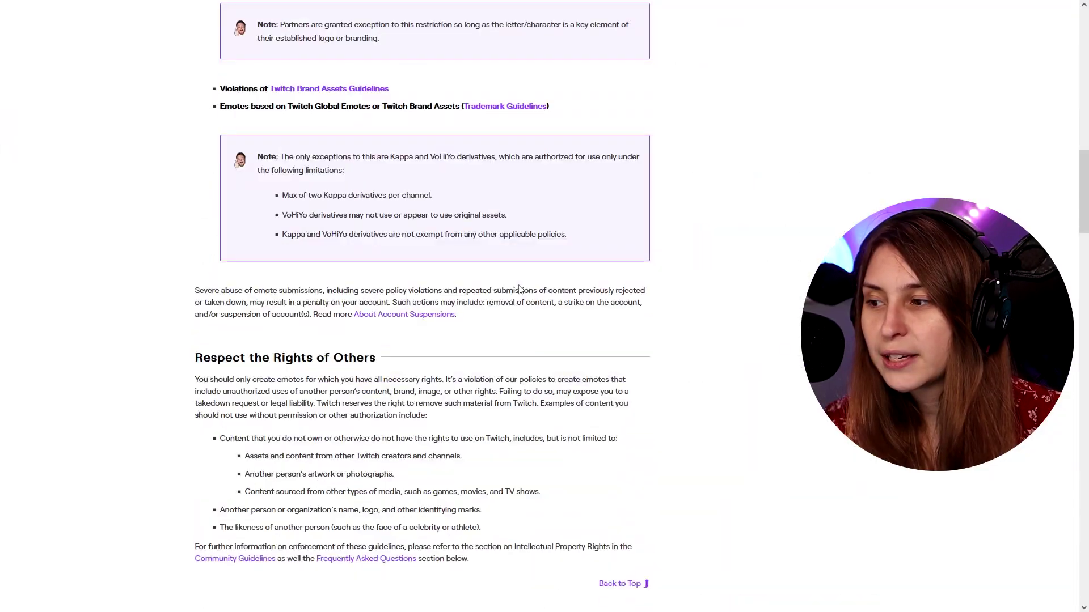
pyautogui.scroll(-6, 514, 291)
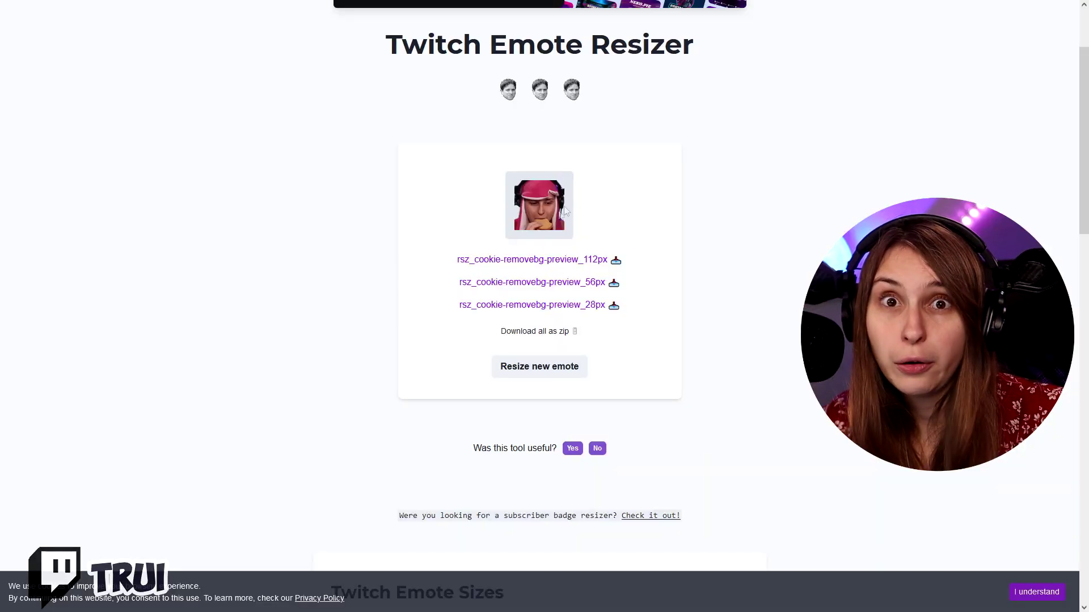
# - Download the _28px emote and zoom in and out on it in Windows Photos
pyautogui.click(582, 307)
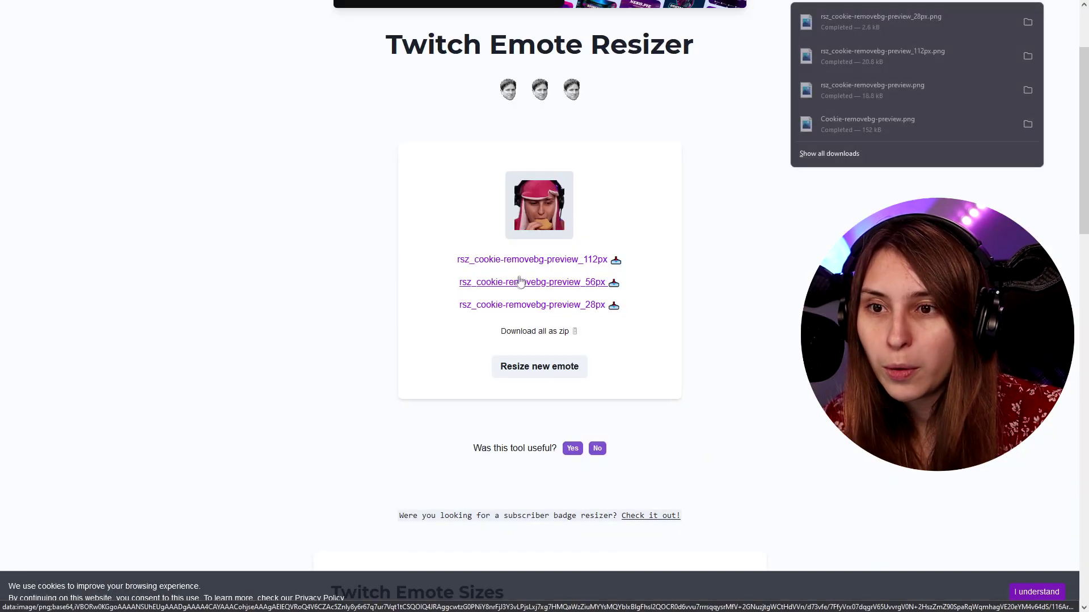
pyautogui.click(893, 25)
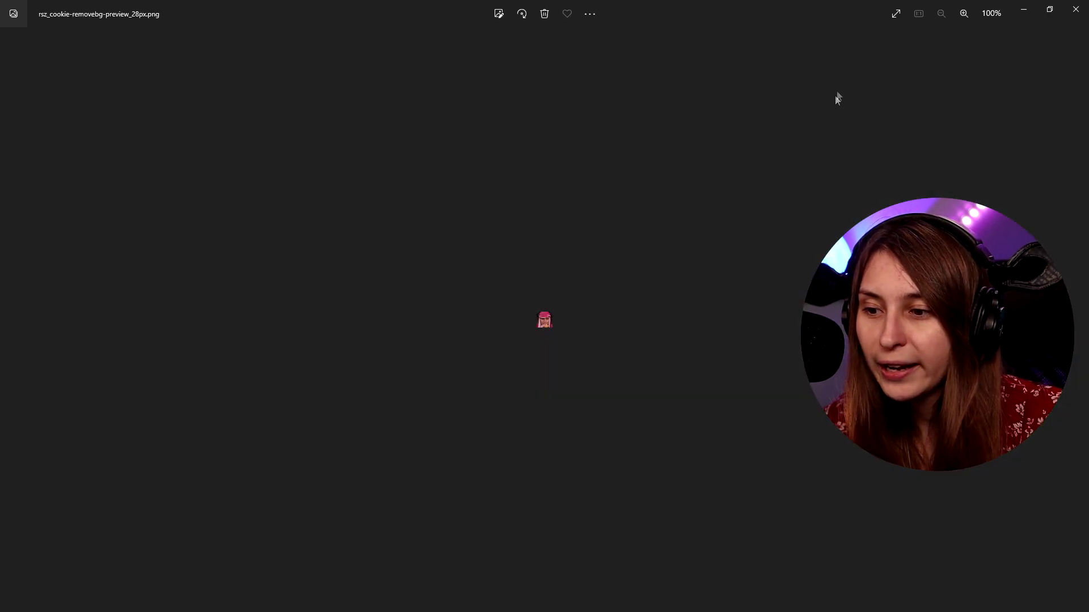
pyautogui.scroll(5, 551, 346)
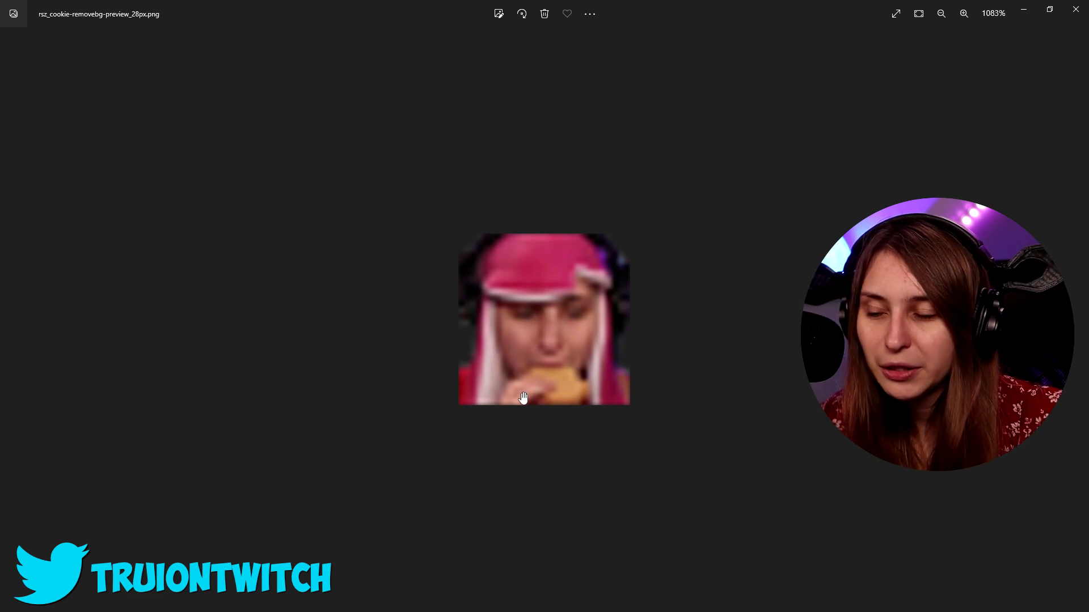
pyautogui.scroll(-5, 523, 398)
pyautogui.scroll(-2, 579, 331)
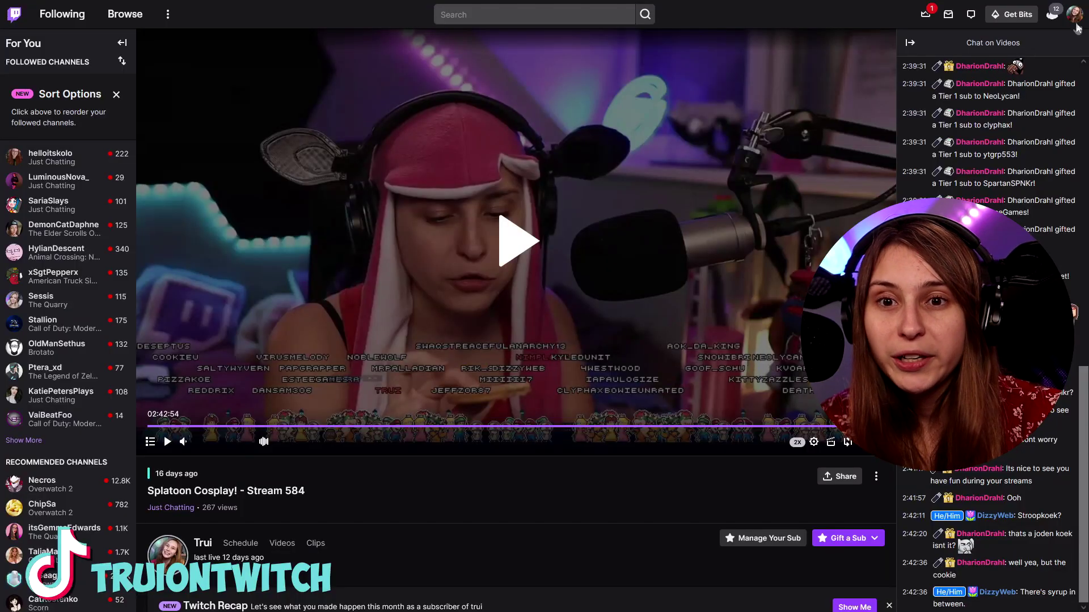
# - Go to the Twitch Creator Dashboard and open Viewer Rewards > Emotes
pyautogui.click(1075, 17)
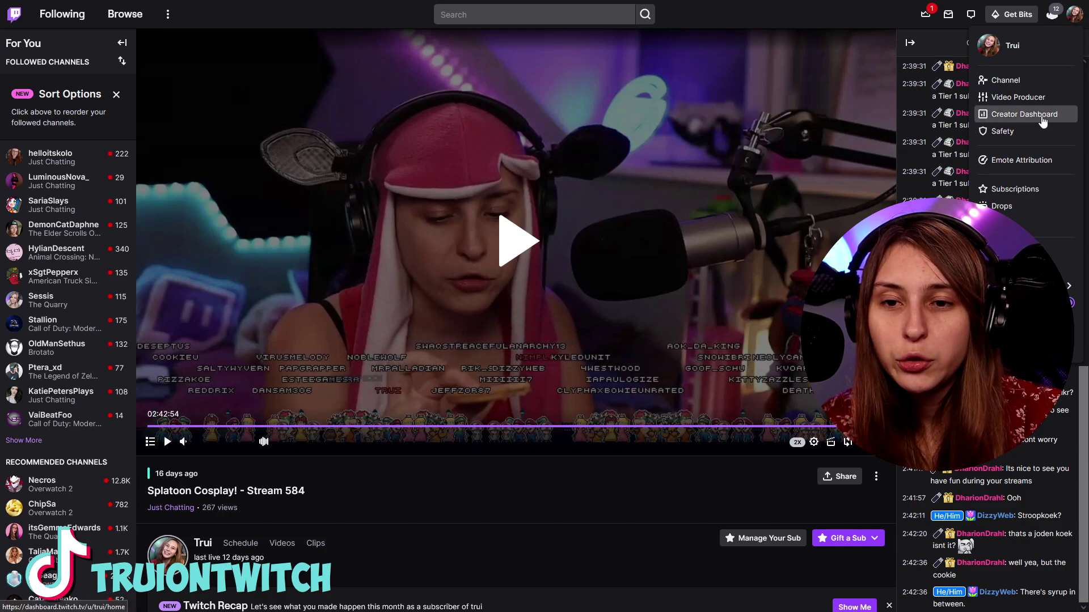
pyautogui.click(1018, 114)
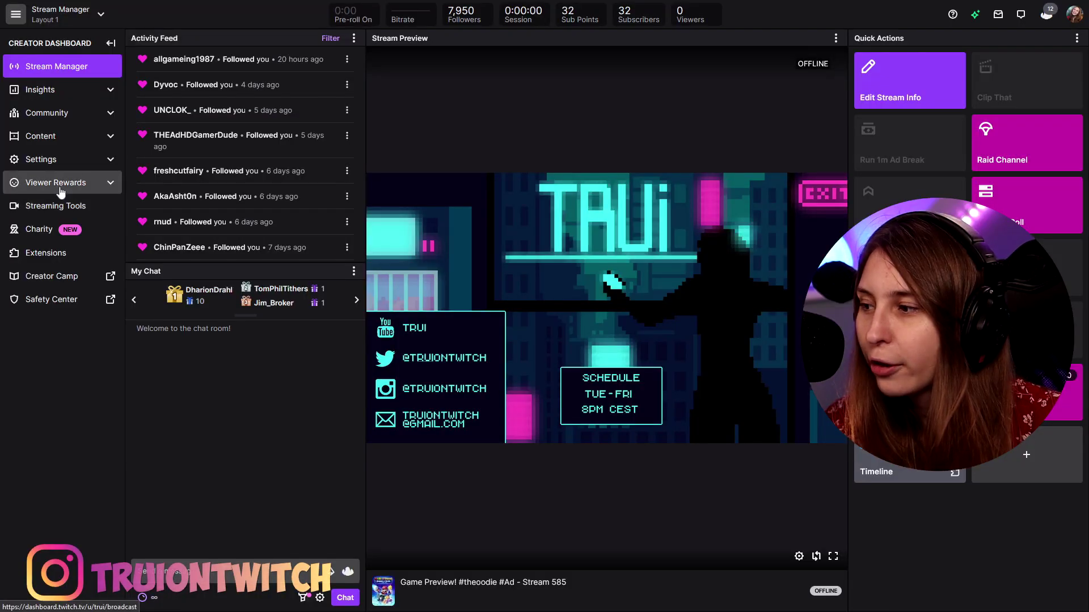
pyautogui.click(60, 189)
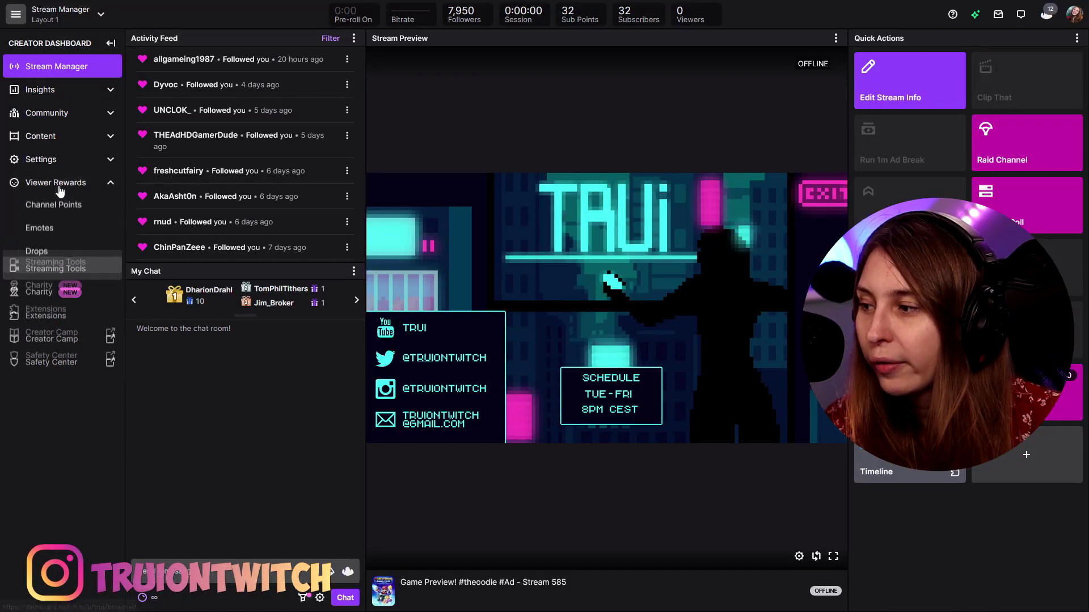
pyautogui.click(47, 233)
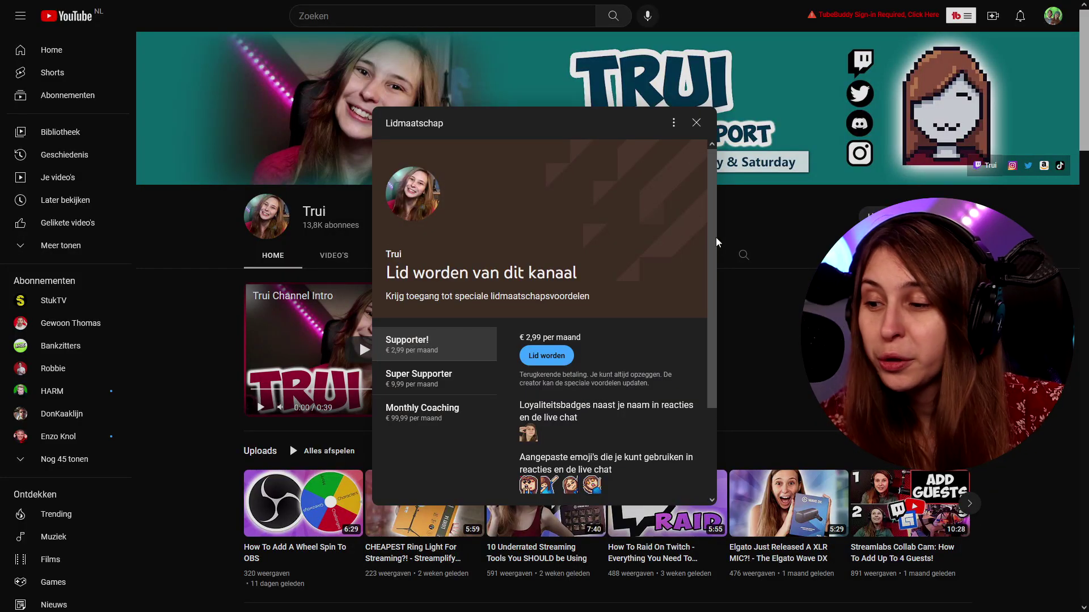
pyautogui.scroll(-1, 453, 293)
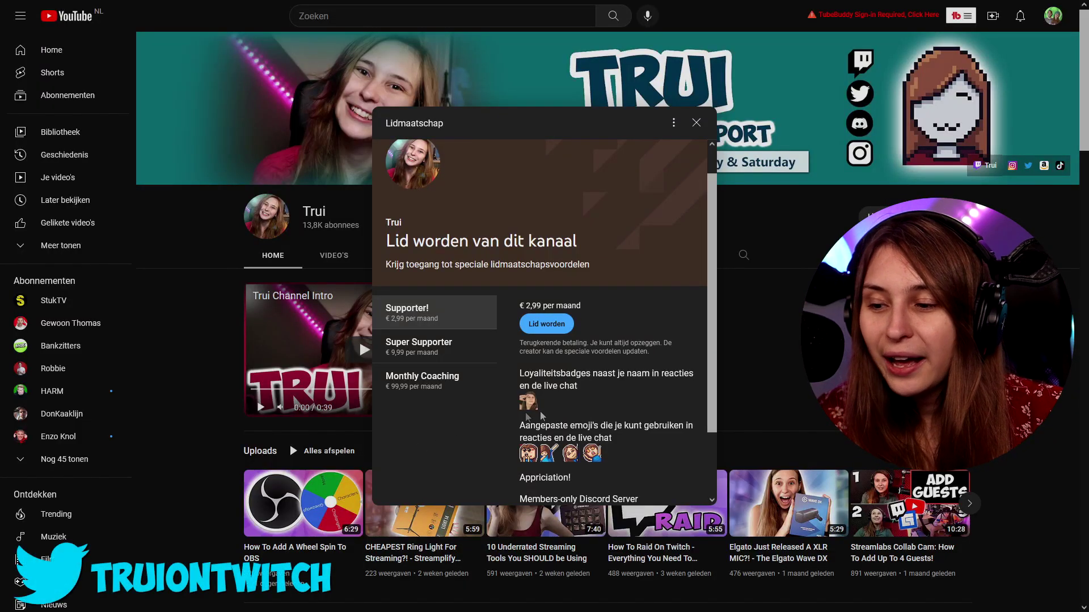
pyautogui.scroll(-2, 680, 318)
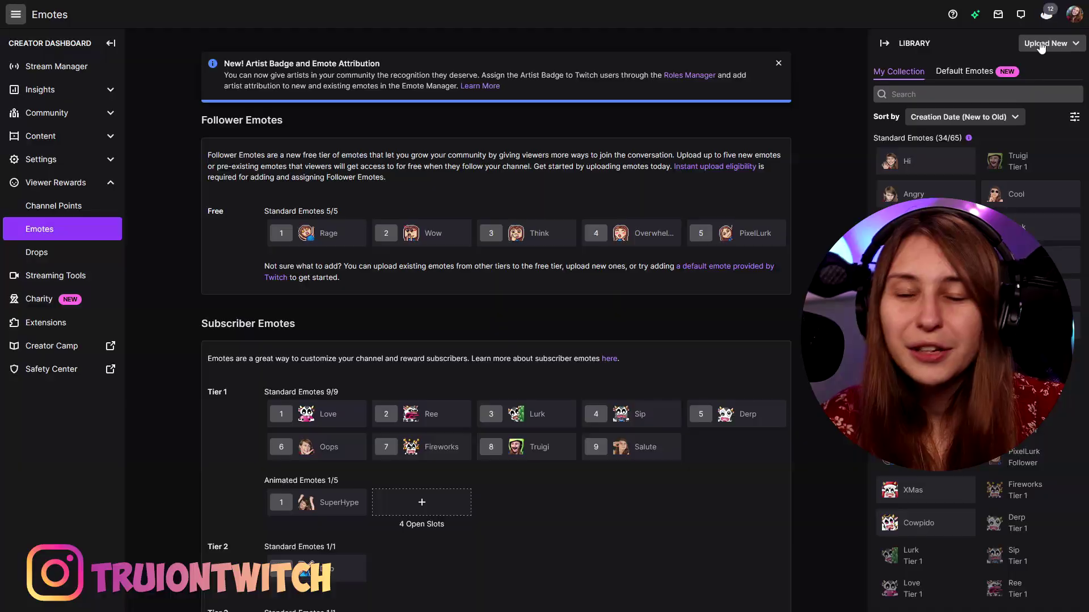
# - Start a new standard emote upload and enter the name truiSnack
pyautogui.click(1042, 46)
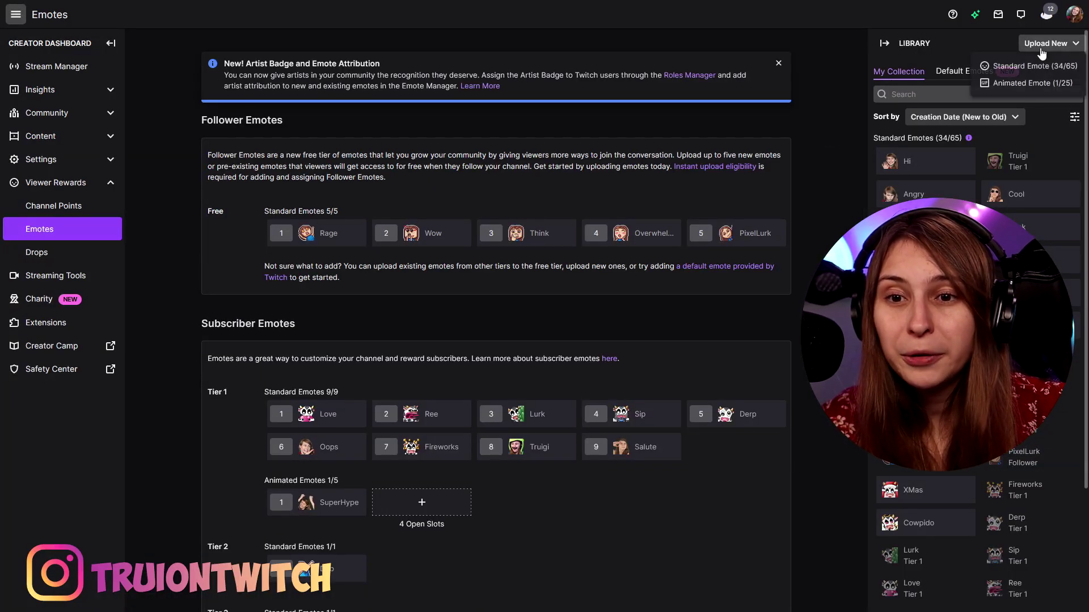
pyautogui.click(1018, 67)
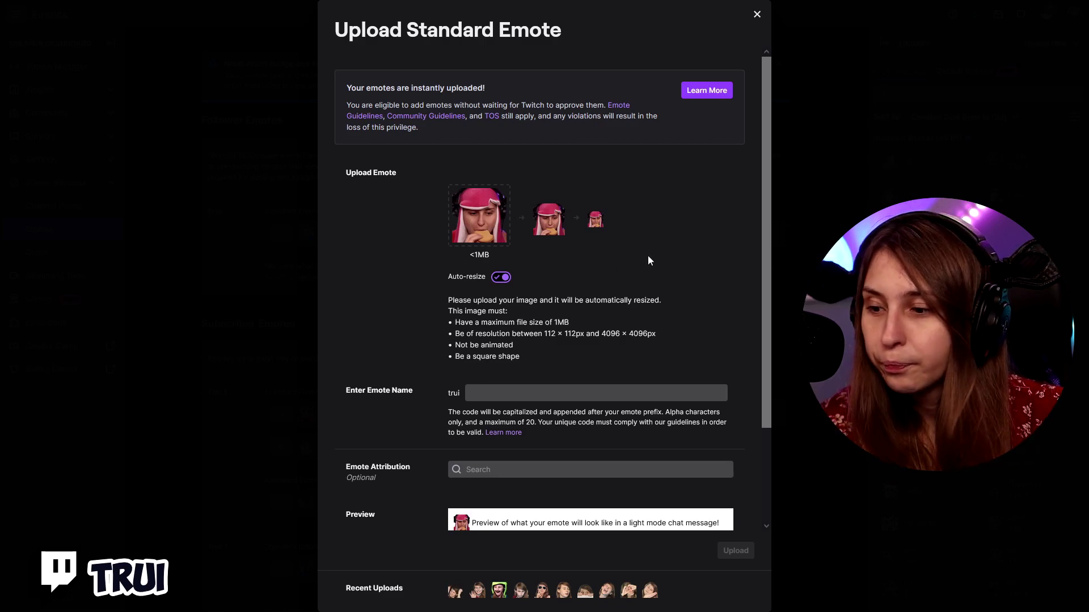
pyautogui.scroll(-2, 649, 261)
pyautogui.scroll(1, 491, 208)
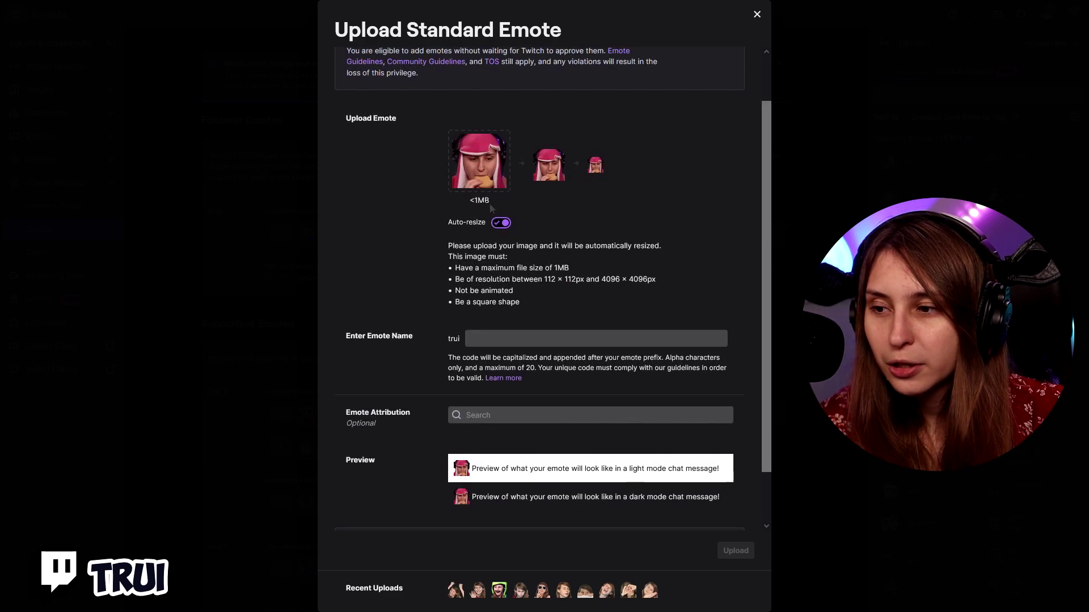
pyautogui.click(494, 341)
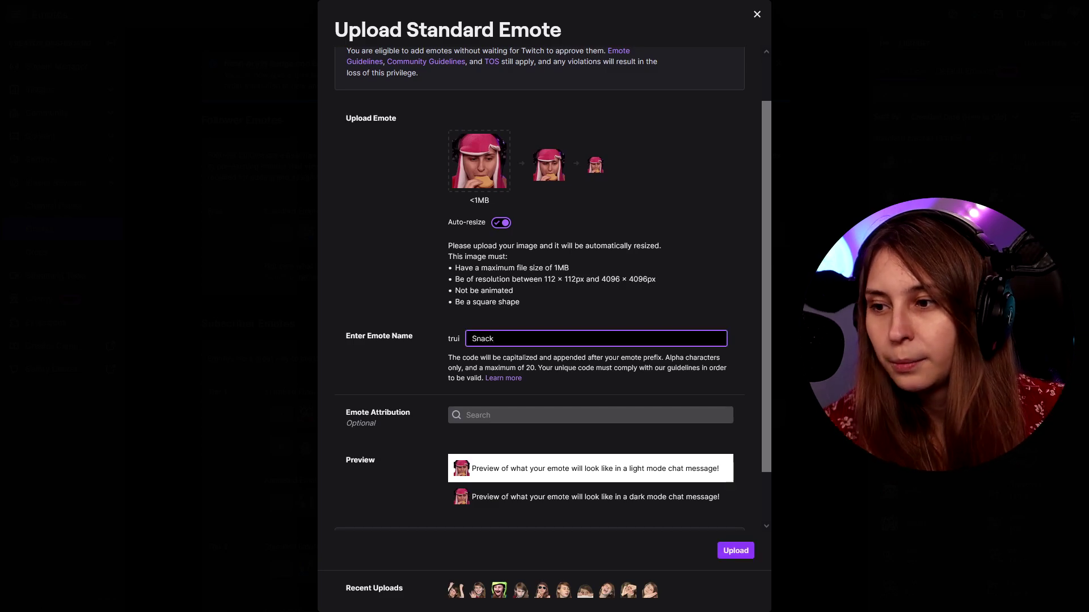
# - Credit the channel's own account as the artist and upload the emote to the library
pyautogui.scroll(-1, 607, 256)
pyautogui.press('Tab')
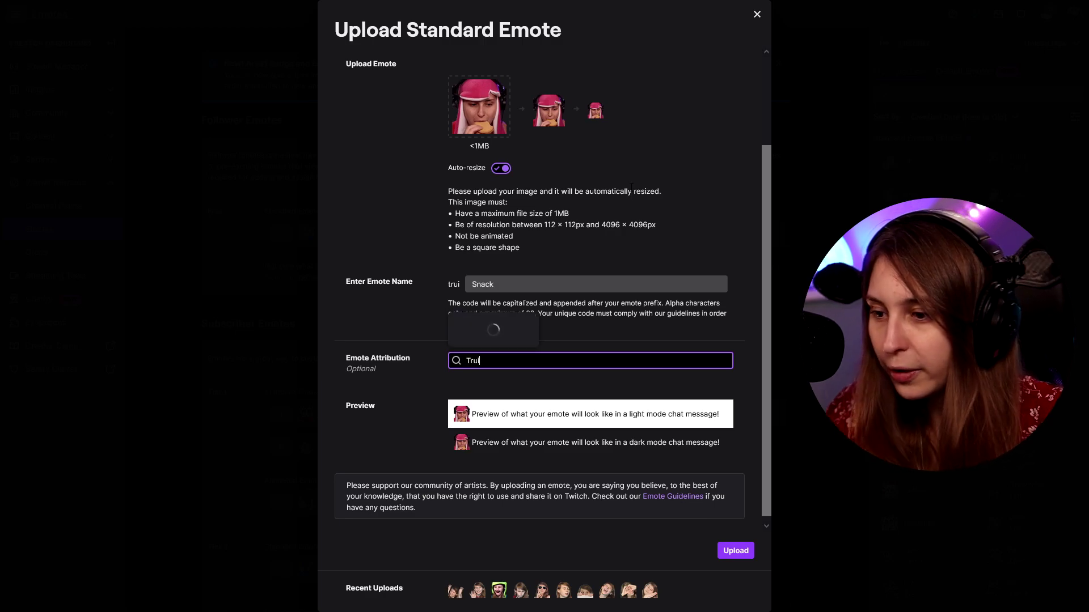
pyautogui.click(493, 332)
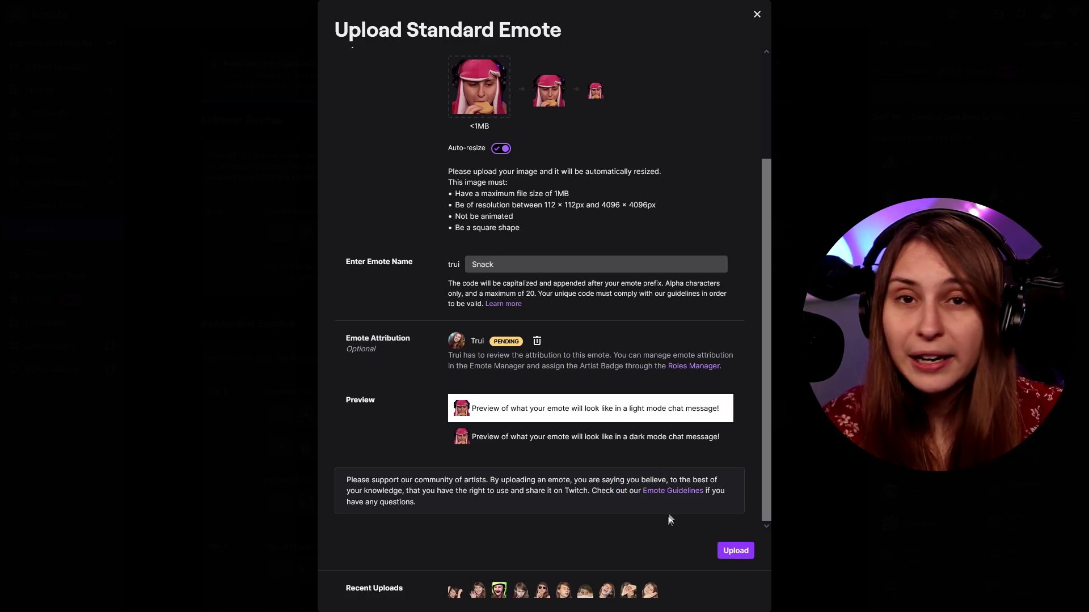
pyautogui.click(735, 551)
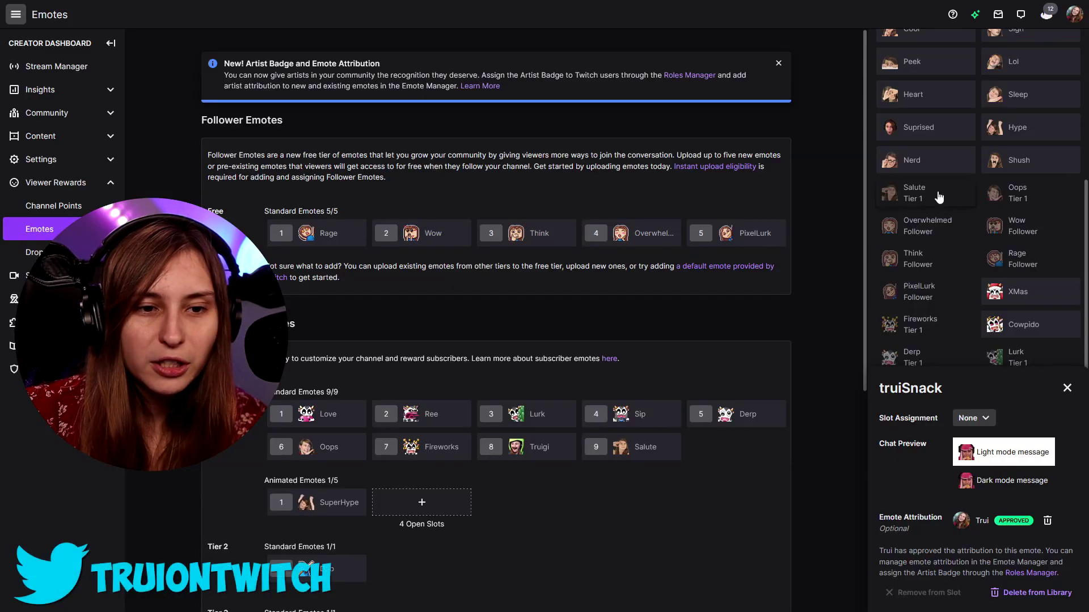
# - Remove the truiSalute emote from Tier 1 slot 9
pyautogui.rightClick(938, 196)
pyautogui.click(937, 196)
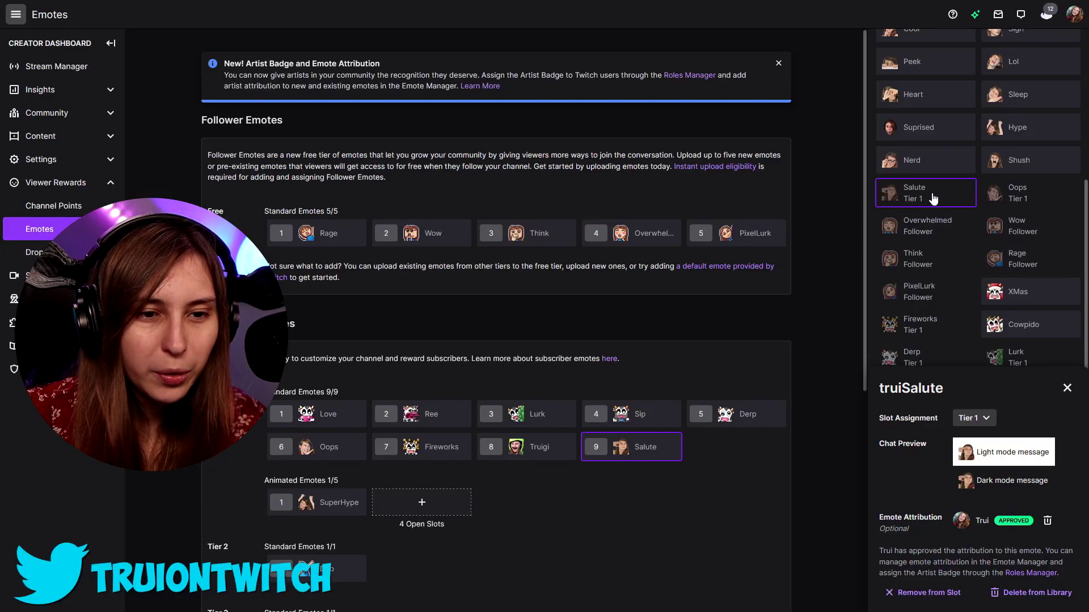
pyautogui.click(922, 592)
# - Assign truiSnack to the freed Tier 1 slot and add a new animated emote slot
pyautogui.click(973, 419)
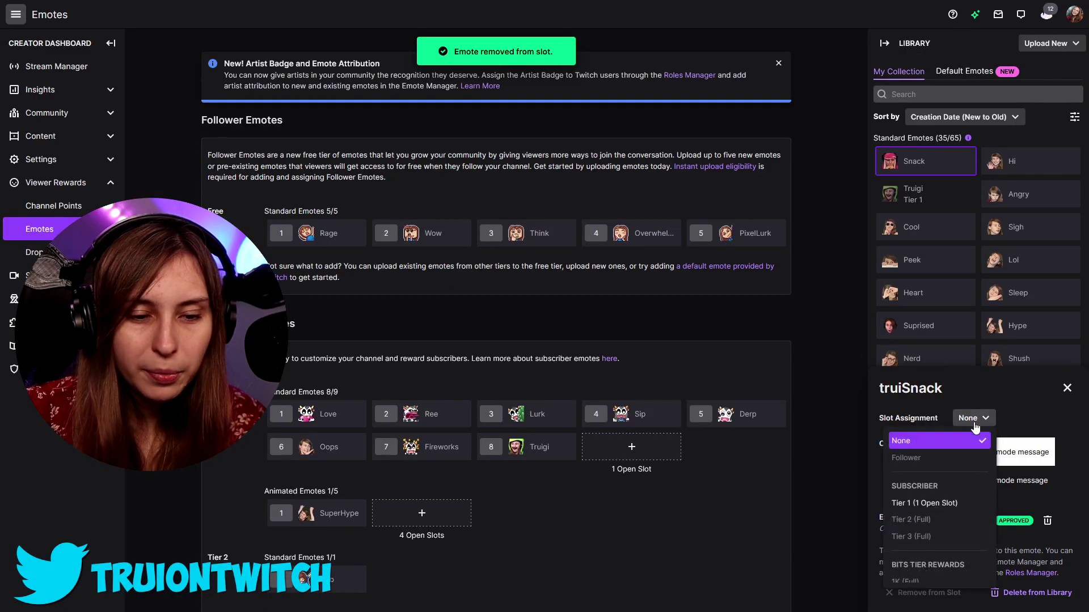
pyautogui.click(924, 504)
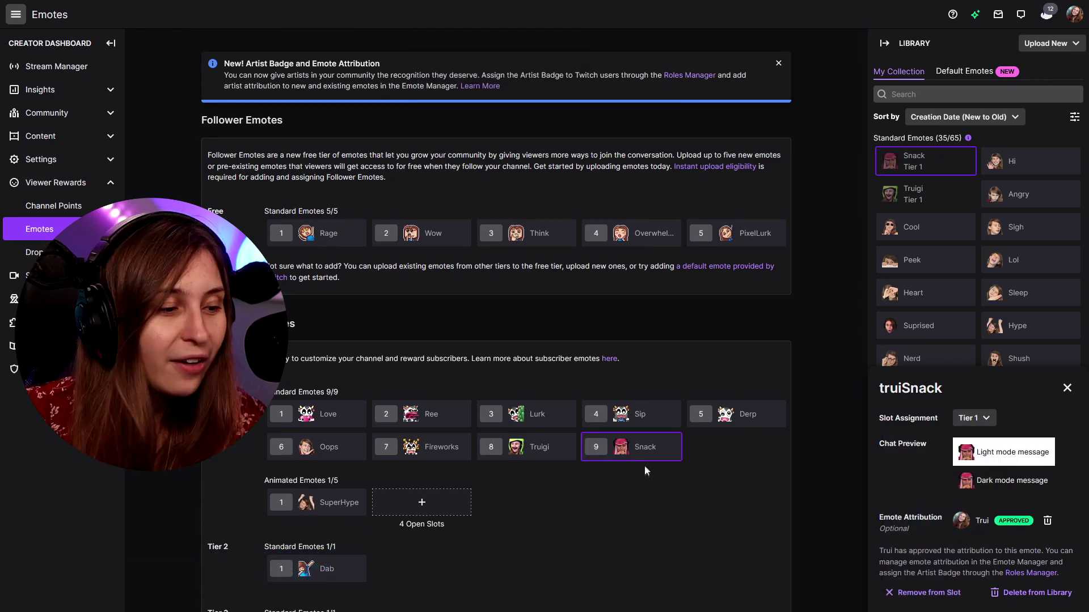
pyautogui.scroll(-2, 644, 465)
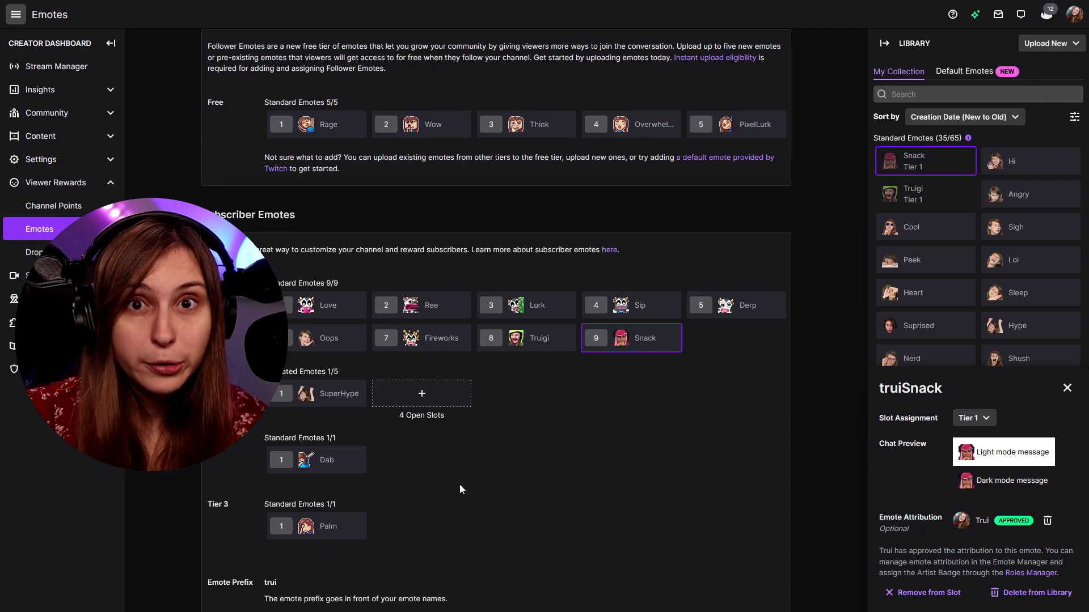
pyautogui.click(409, 407)
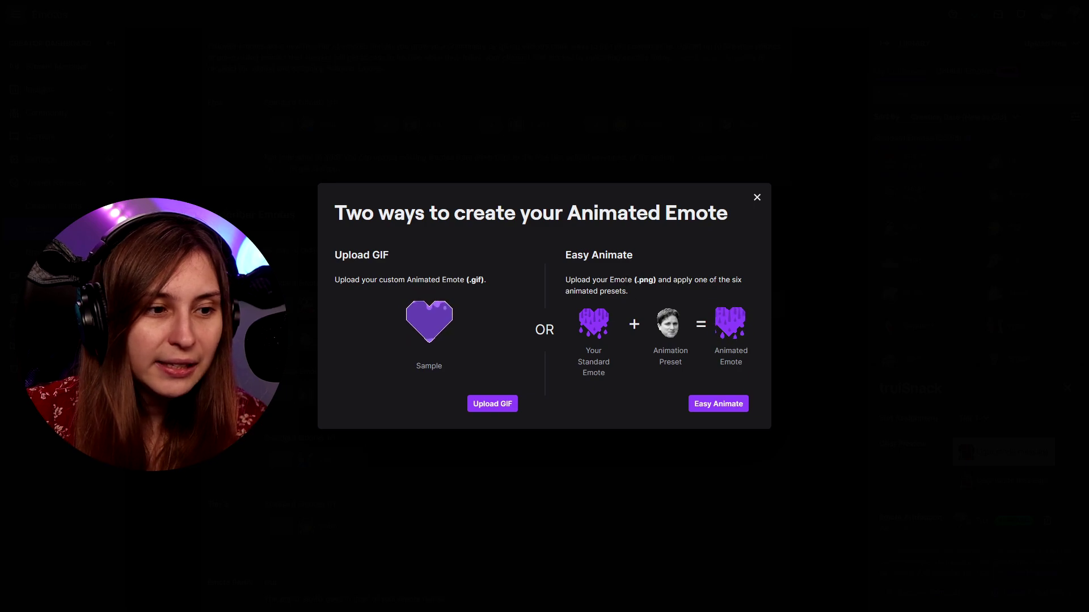
# - Load the cookie-eating picture into Easy Animate with the Shake animation preset
pyautogui.click(731, 407)
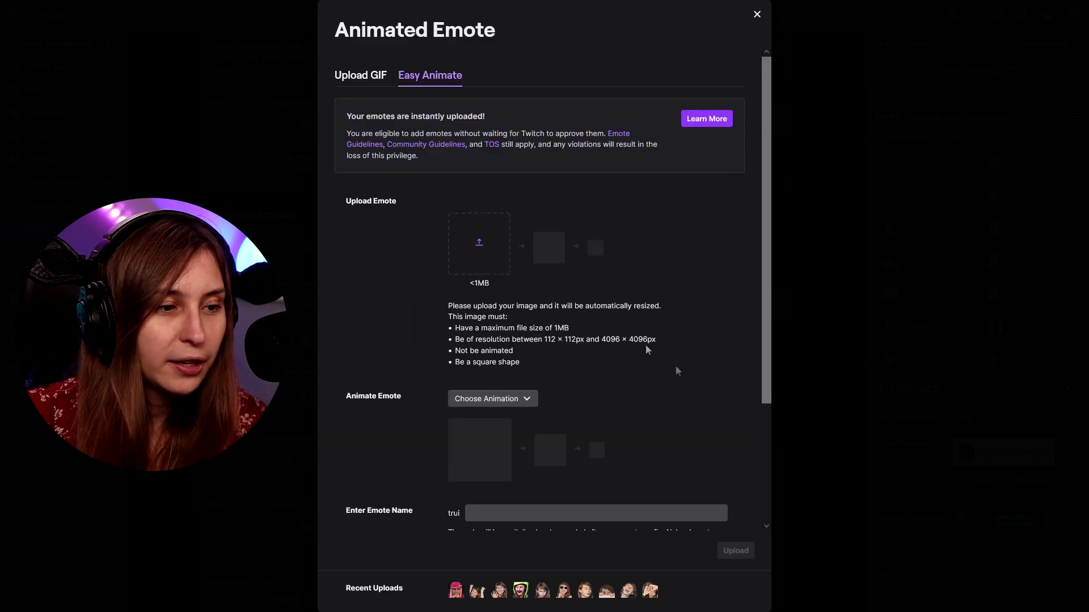
pyautogui.scroll(-1, 488, 329)
pyautogui.click(491, 368)
pyautogui.click(488, 394)
pyautogui.moveTo(767, 295); pyautogui.dragTo(763, 352)
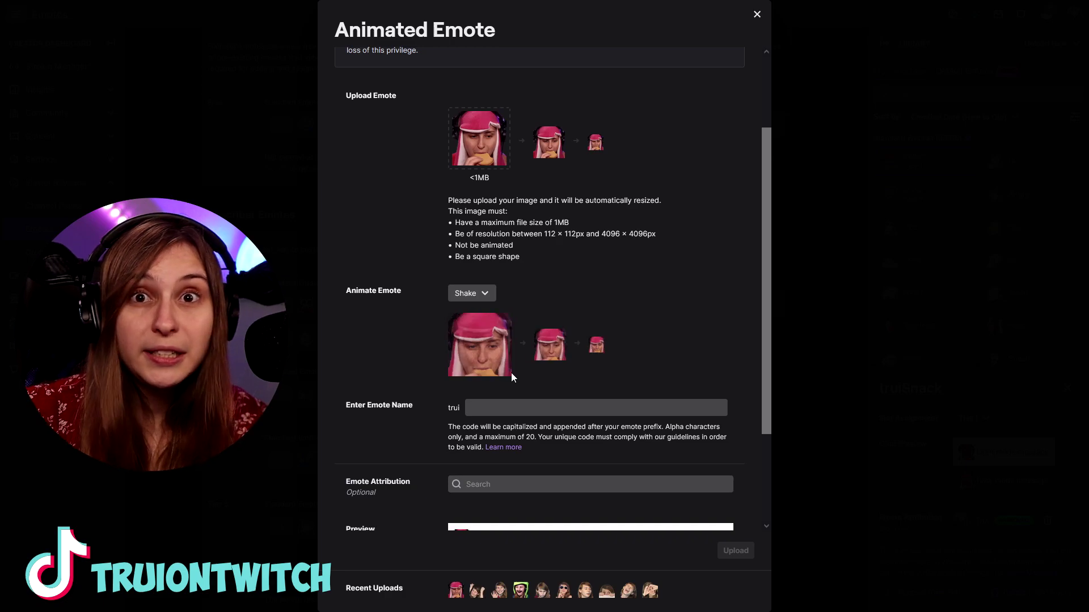
# - Switch the animation preset to Rave and browse the other presets
pyautogui.click(479, 294)
pyautogui.click(530, 338)
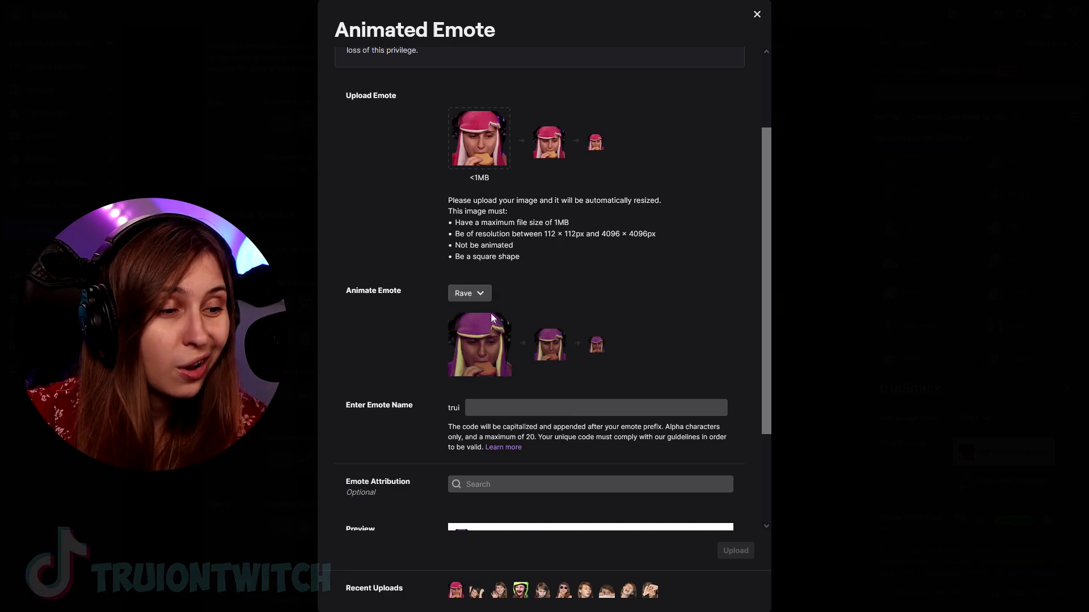
pyautogui.click(470, 293)
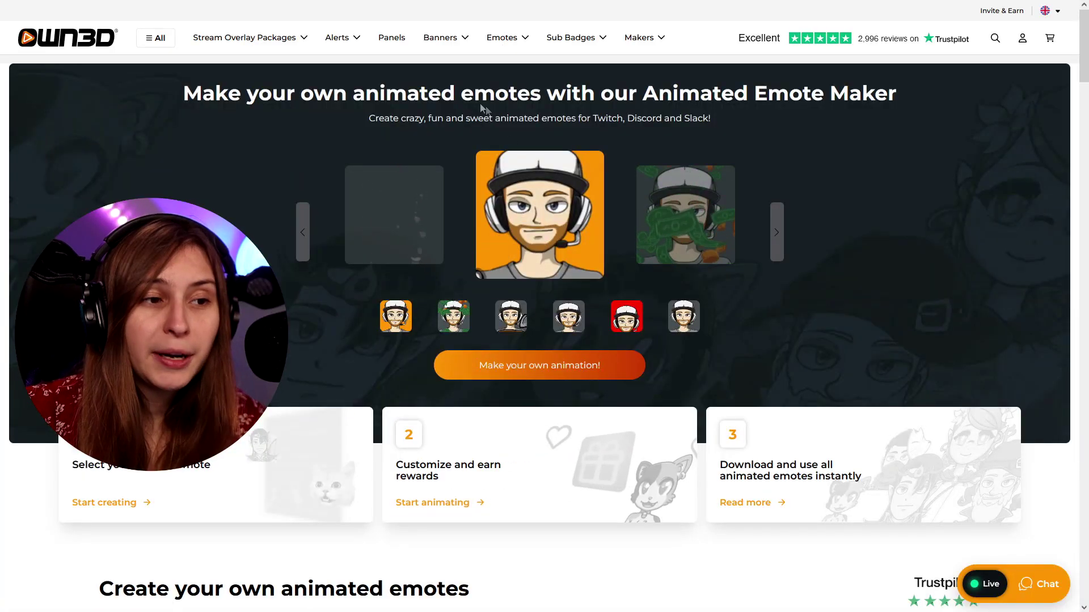
# - Open OWN3D's custom animation maker and choose to upload the emote file from the computer
pyautogui.click(519, 368)
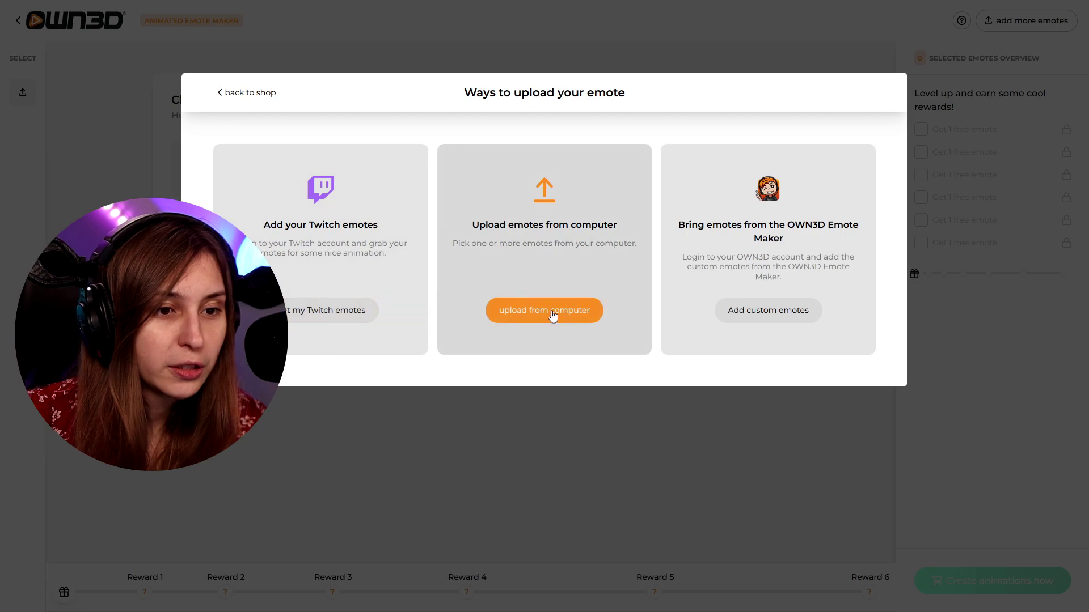
pyautogui.click(548, 312)
pyautogui.click(536, 214)
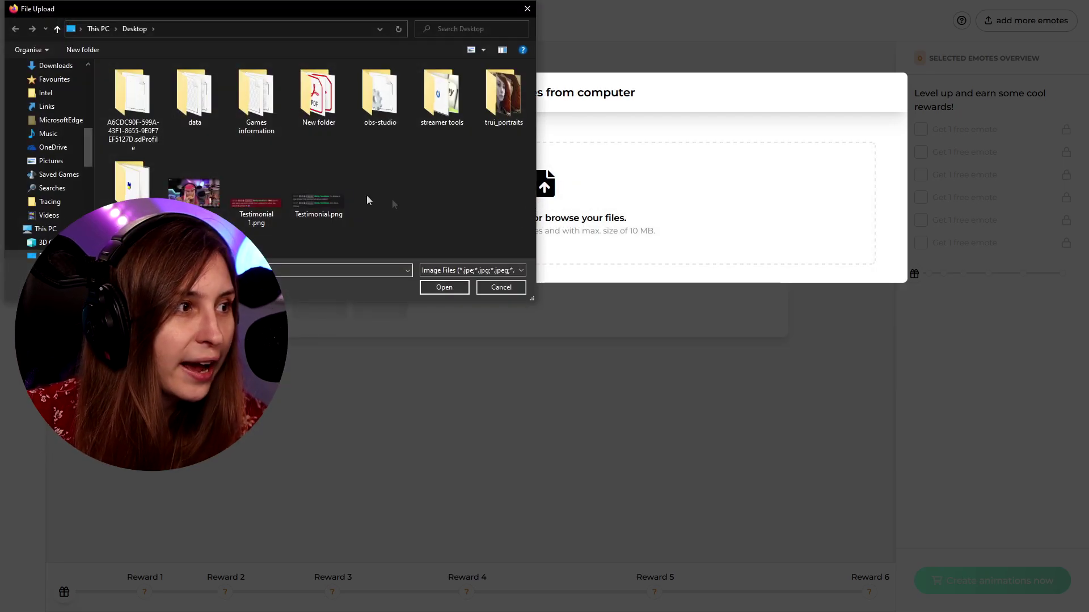